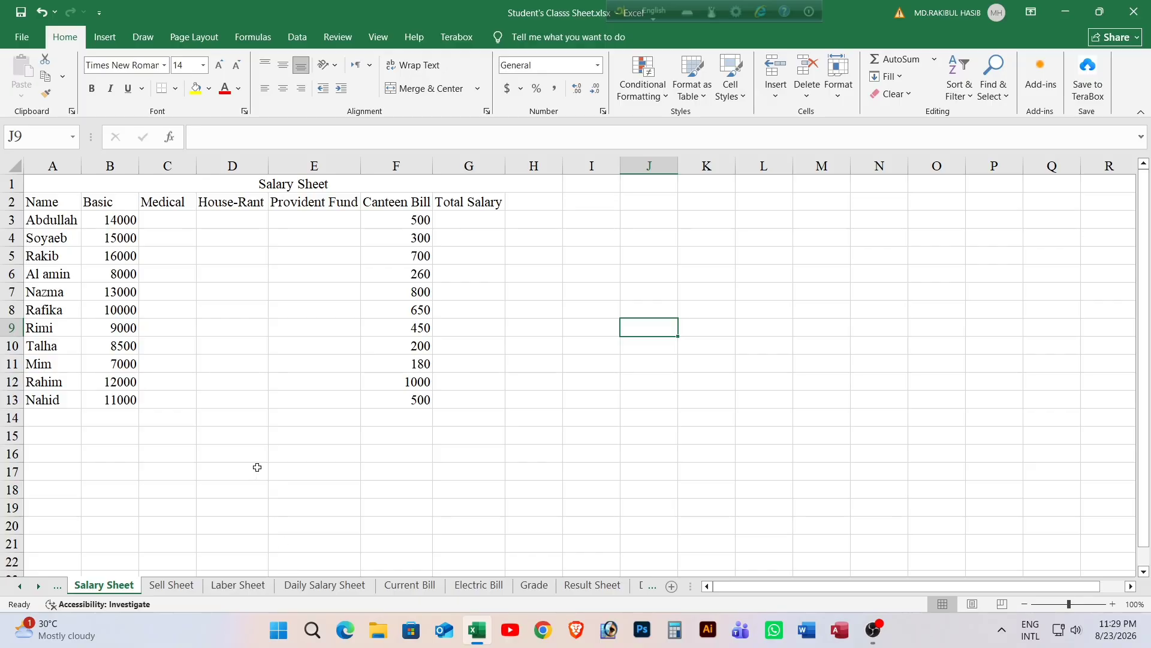
left_click(173, 584)
left_click(242, 590)
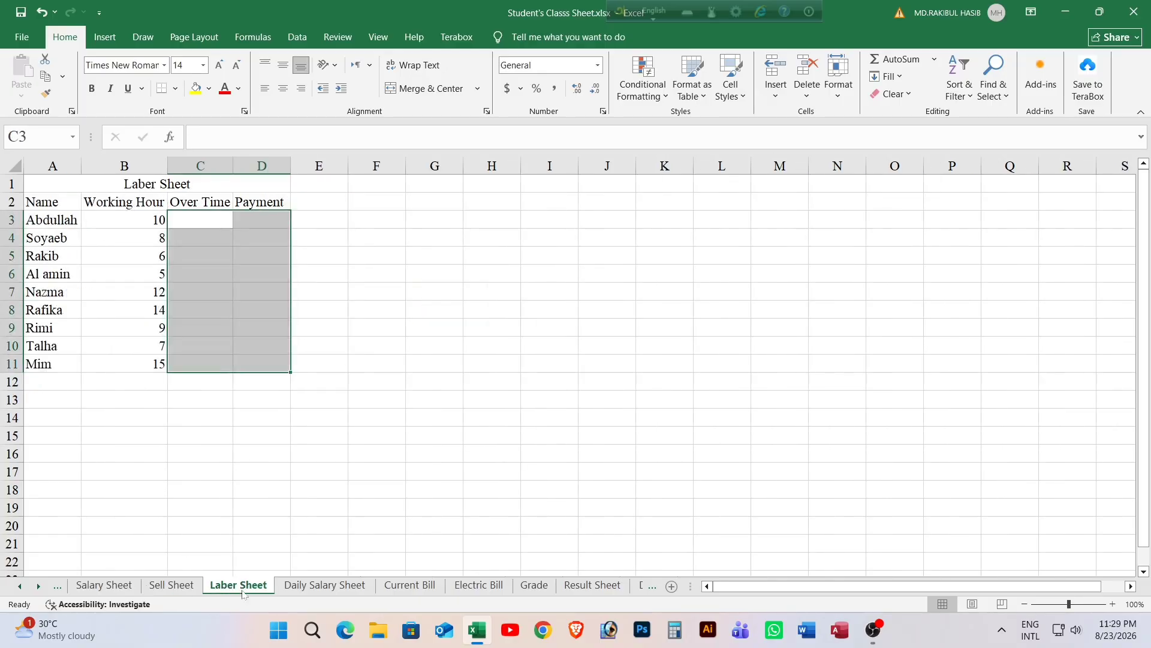
left_click(105, 585)
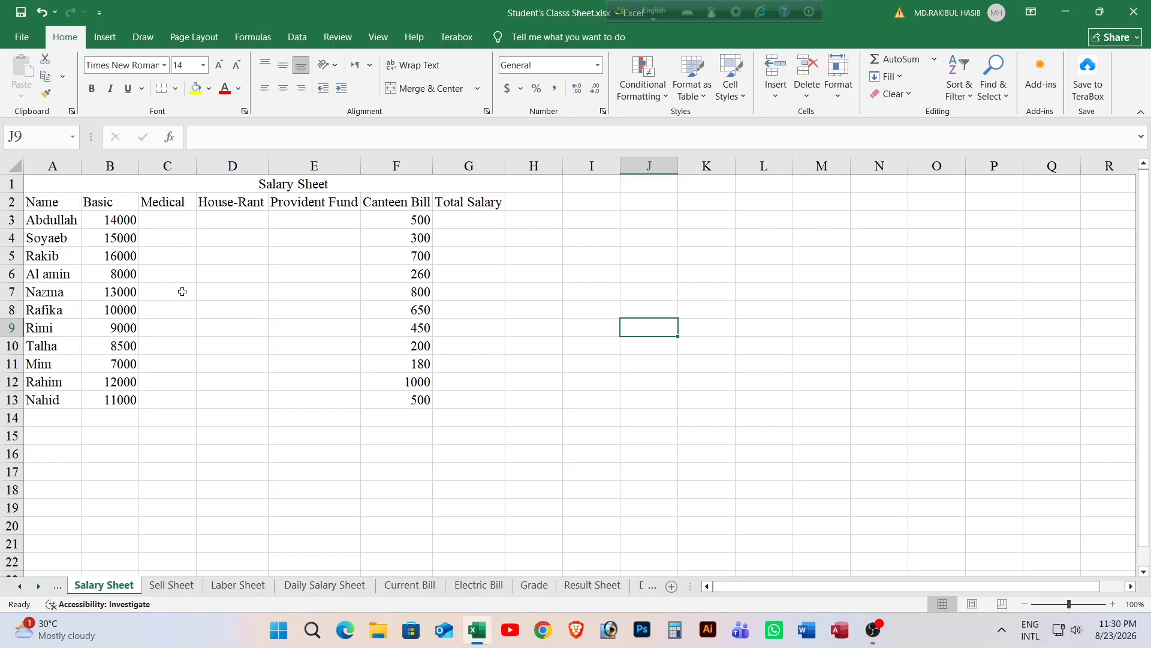
Calculate Medical as 8% of Basic with the formula =B3*8% in C3 and fill it down to C13.
left_click(167, 219)
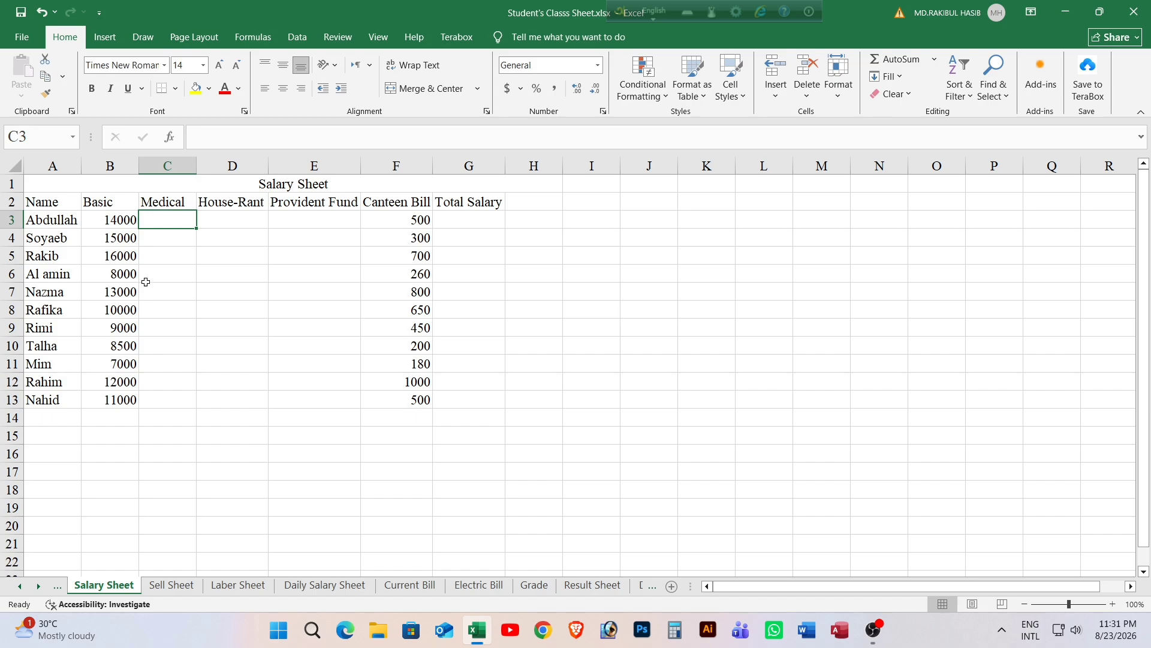
type("=")
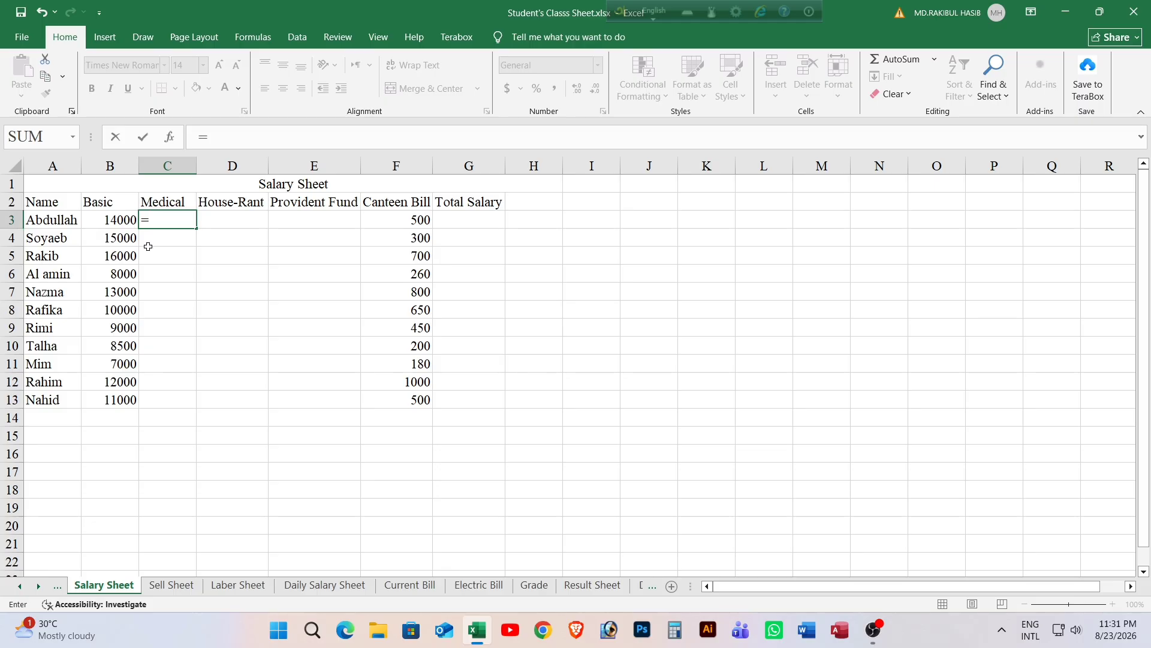
left_click(116, 220)
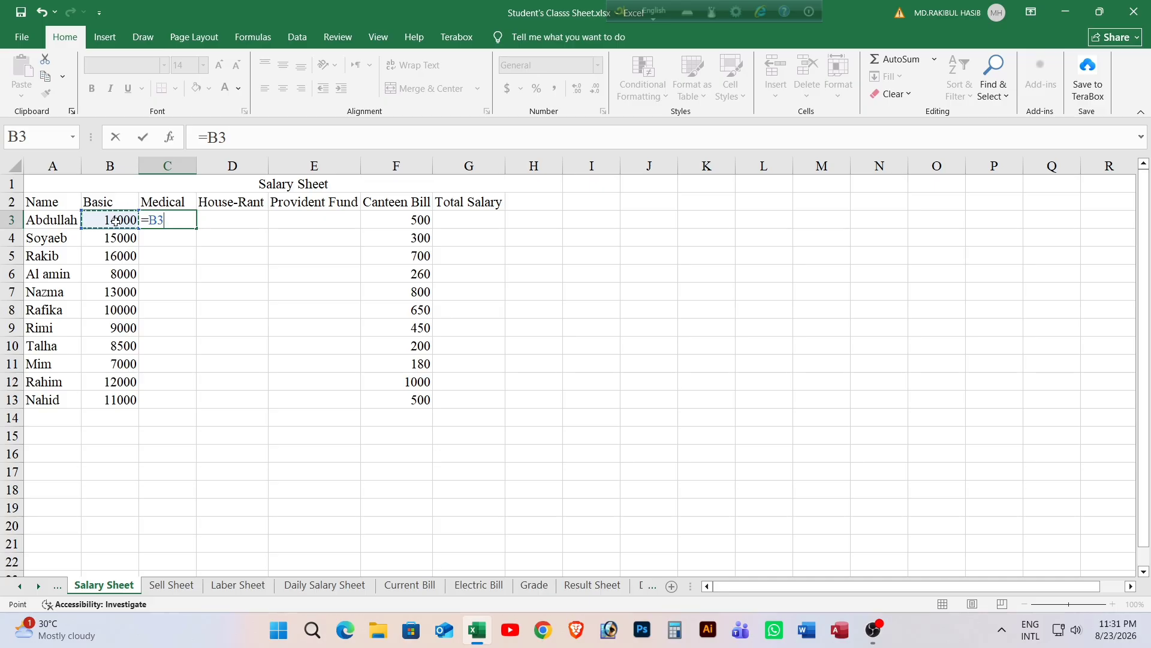
type("*5")
key("BackSpace")
type("8%")
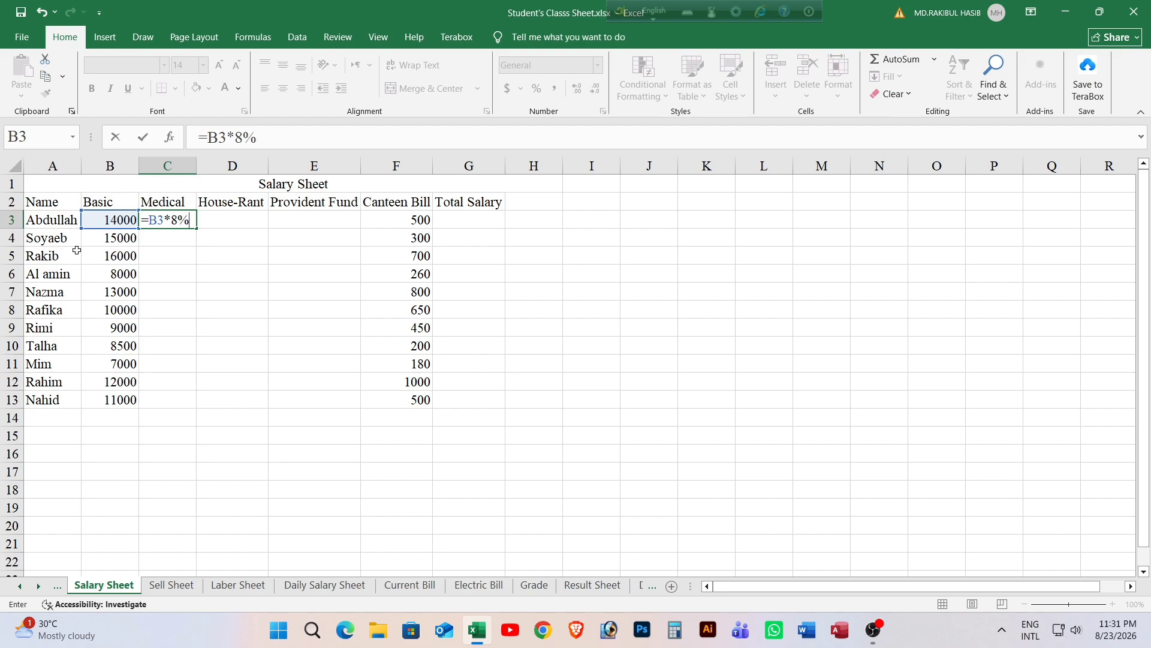
key("Return")
left_click(170, 220)
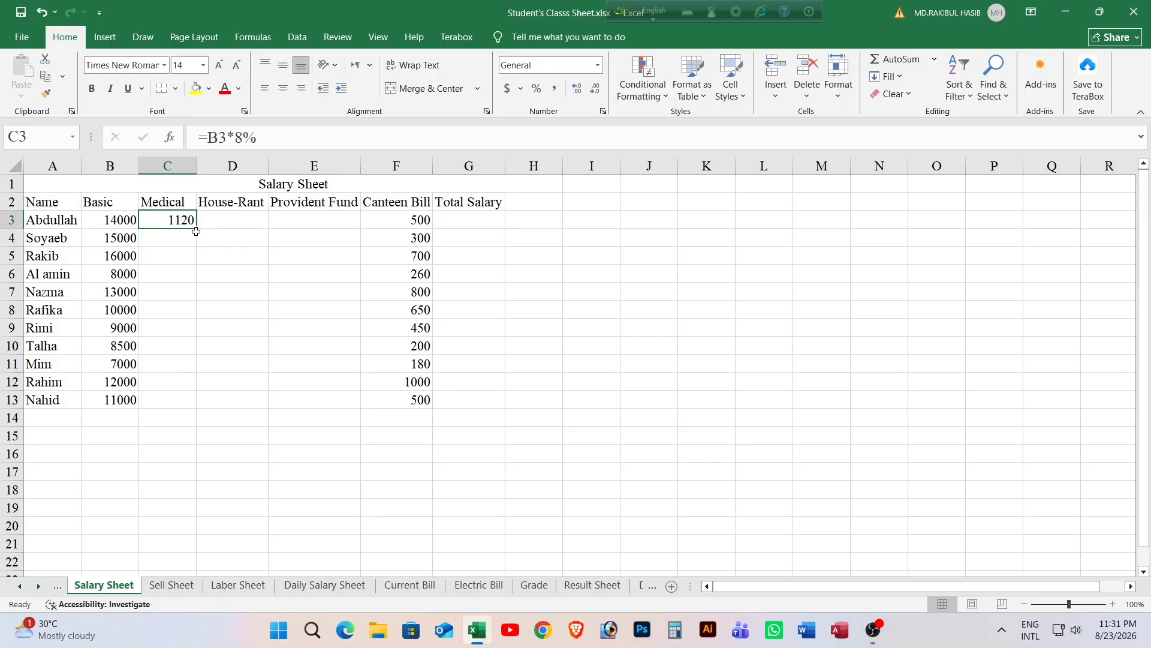
left_click_drag(196, 229, 196, 403)
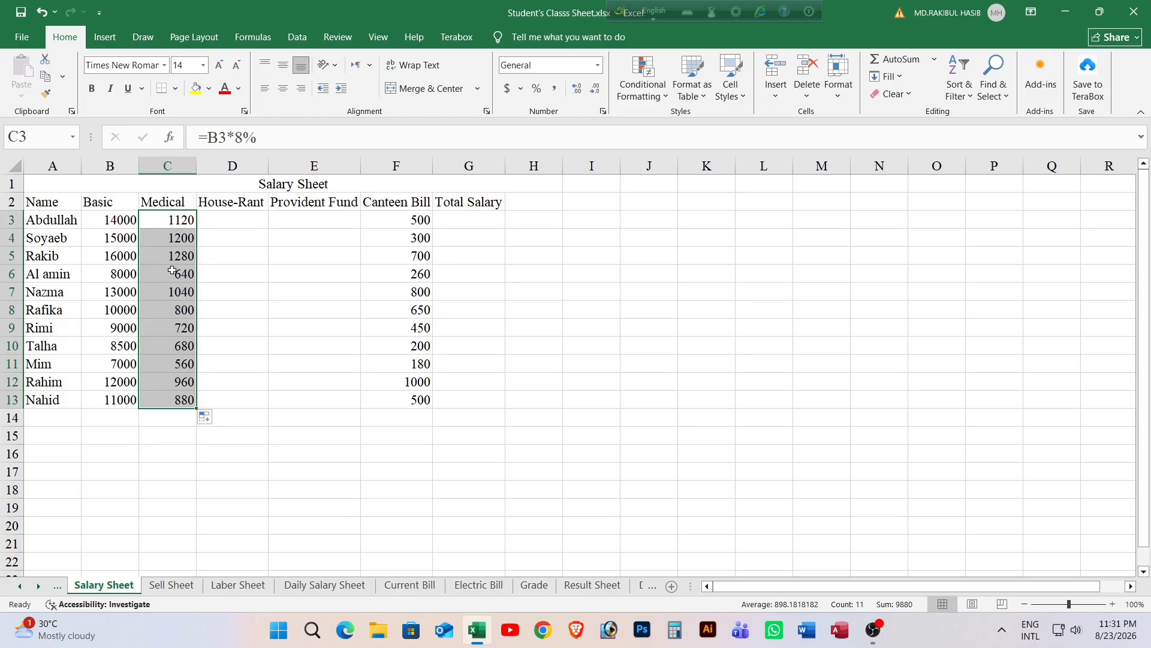
Calculate House-Rant as 10% of Basic with the formula =B3*10% in D3 and fill it down to D13.
left_click(235, 223)
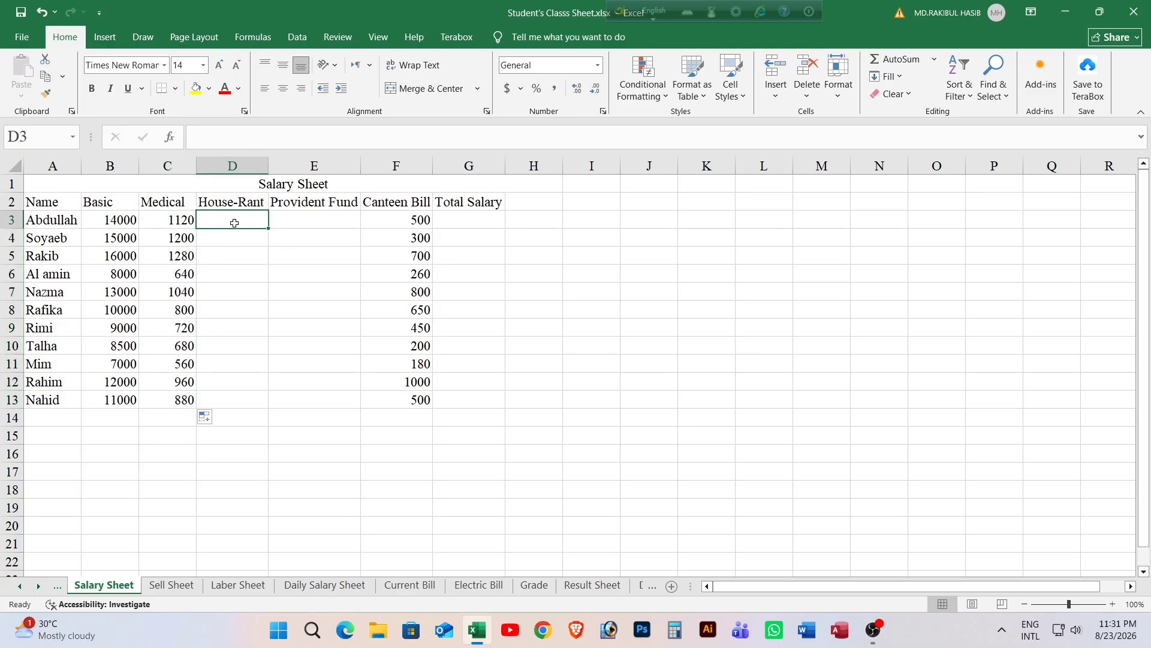
type("=")
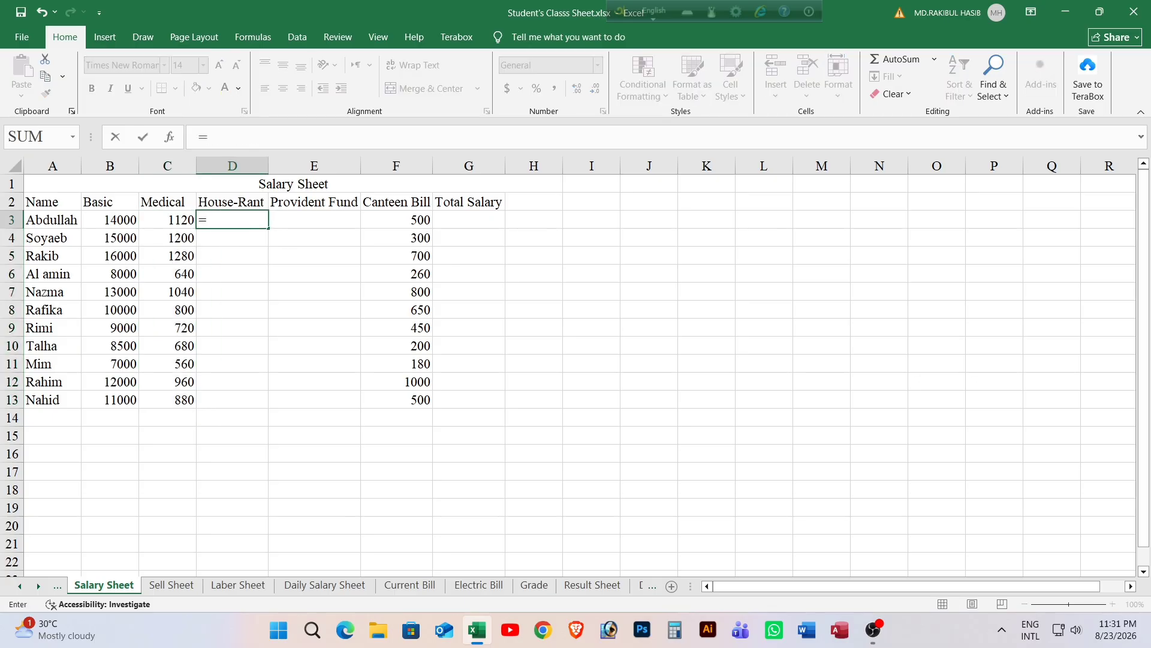
left_click(112, 215)
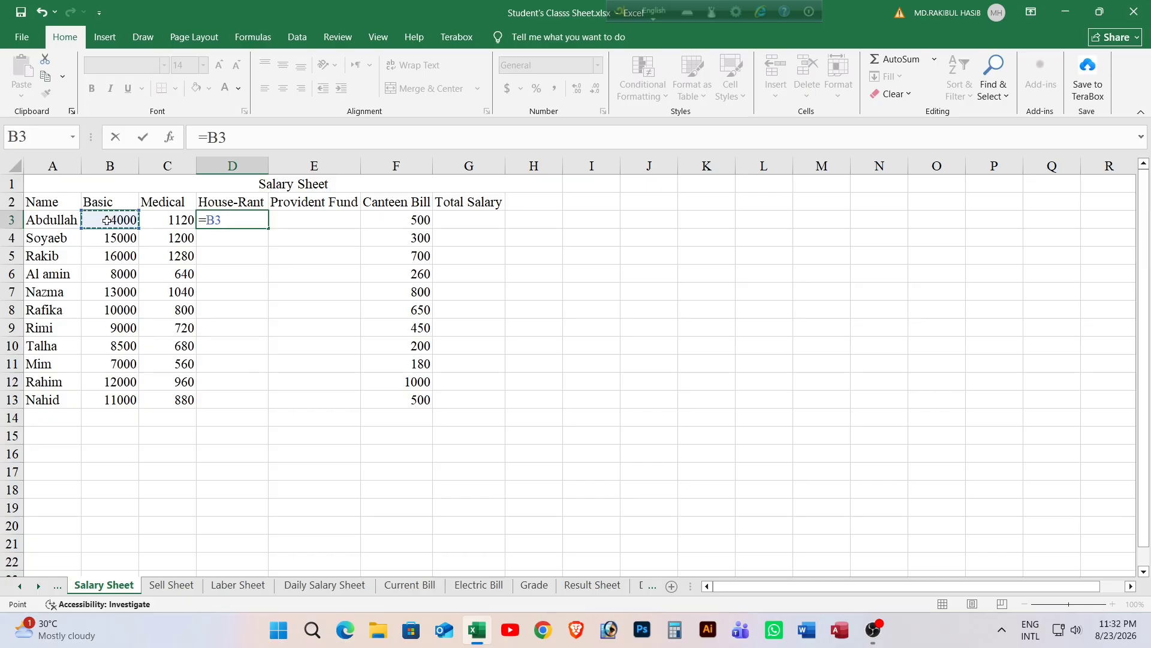
type("*10")
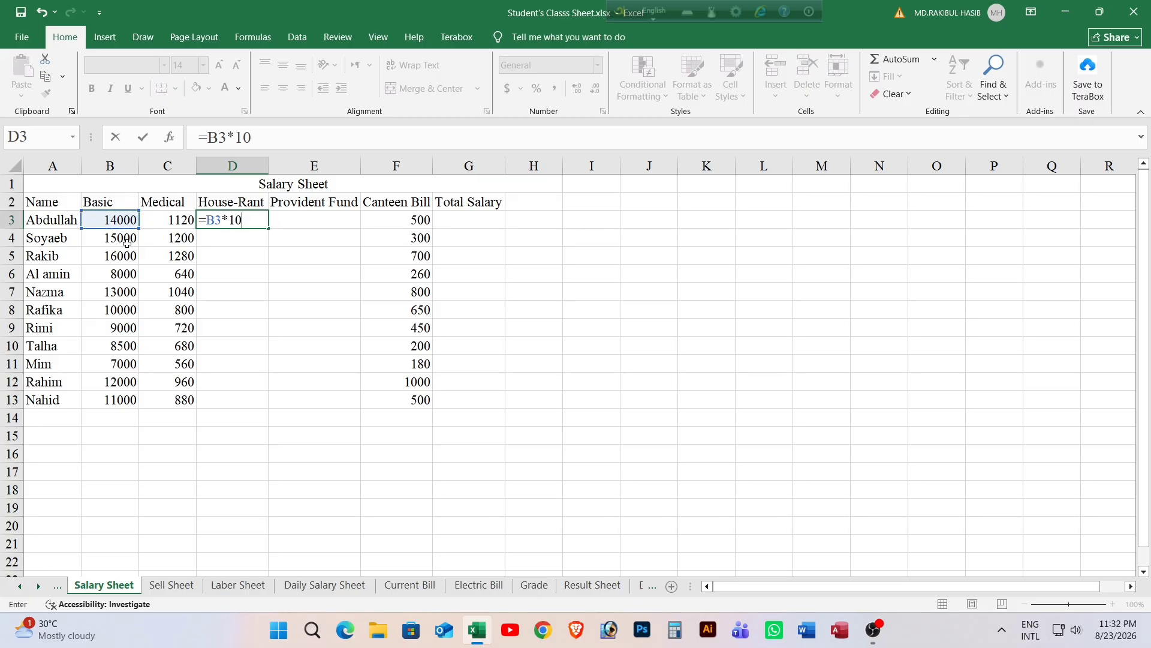
type("%")
key("Return")
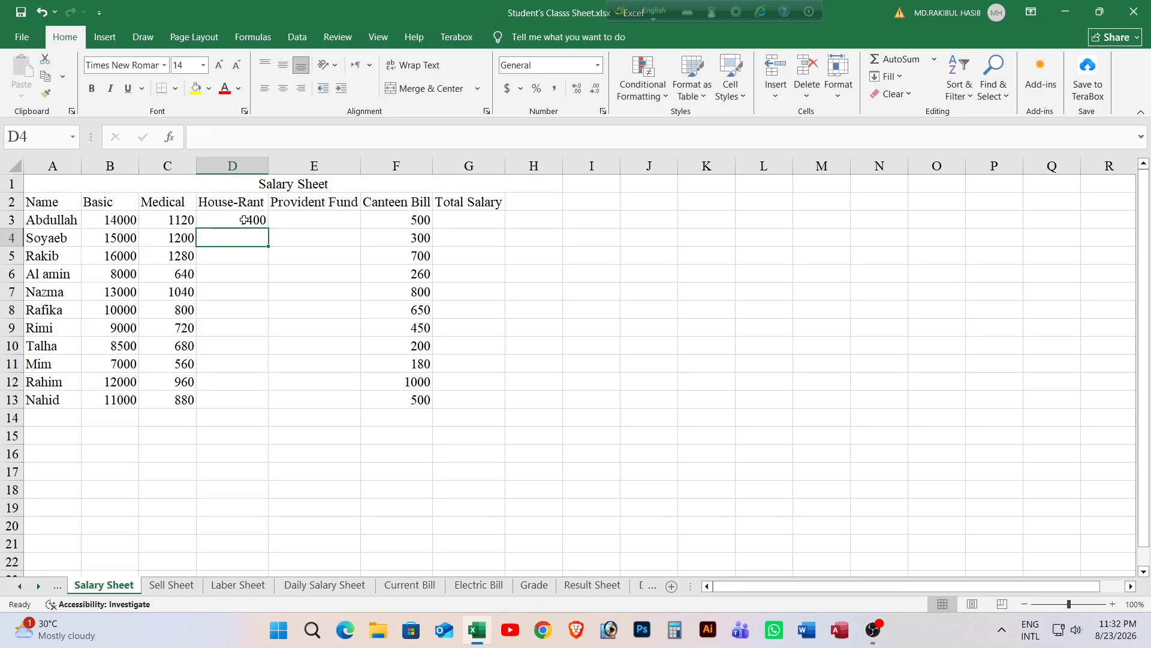
left_click(244, 220)
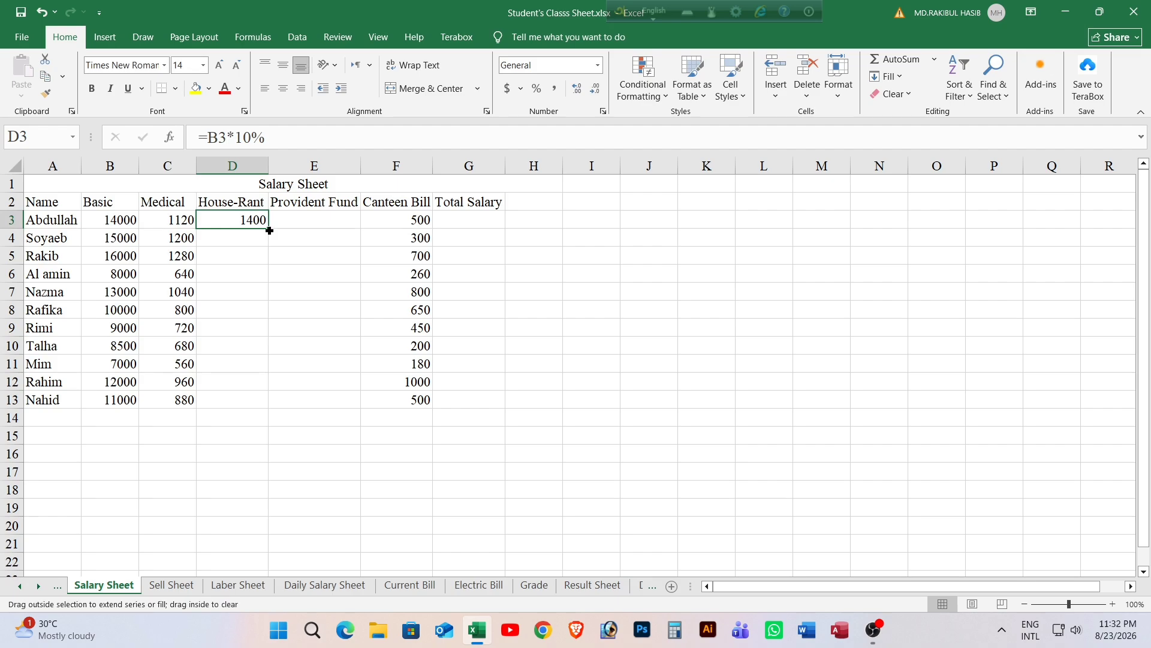
left_click_drag(269, 230, 261, 405)
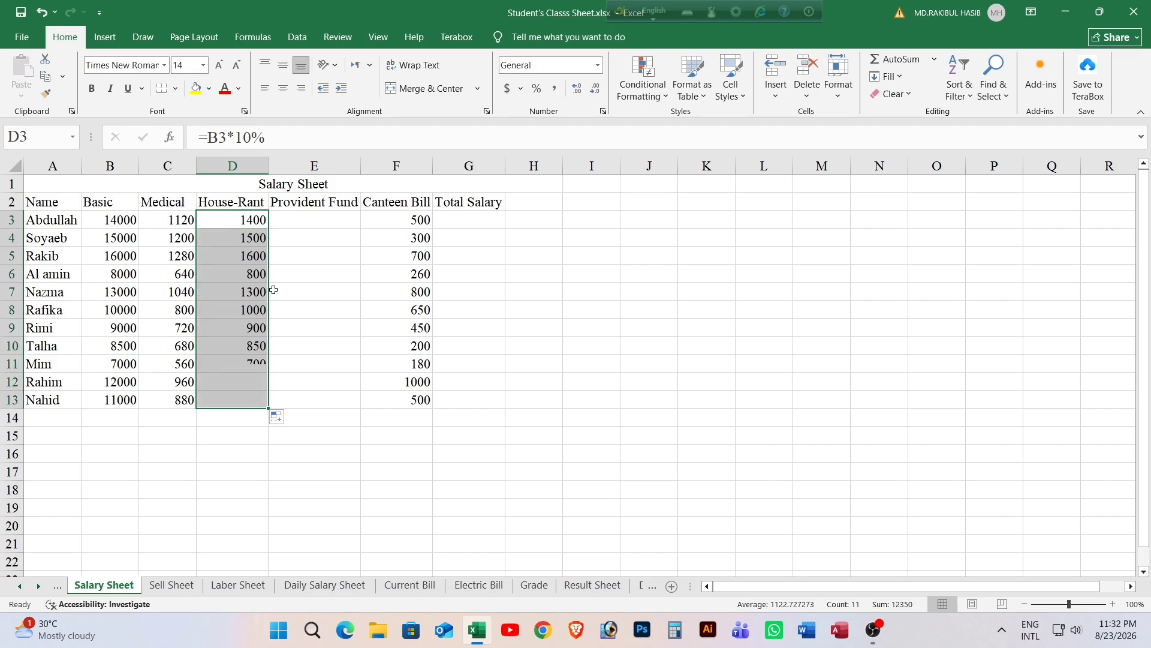
Calculate Provident Fund as 5% of Basic with the formula =B3*5% in E3 and fill it down to E13.
left_click(311, 223)
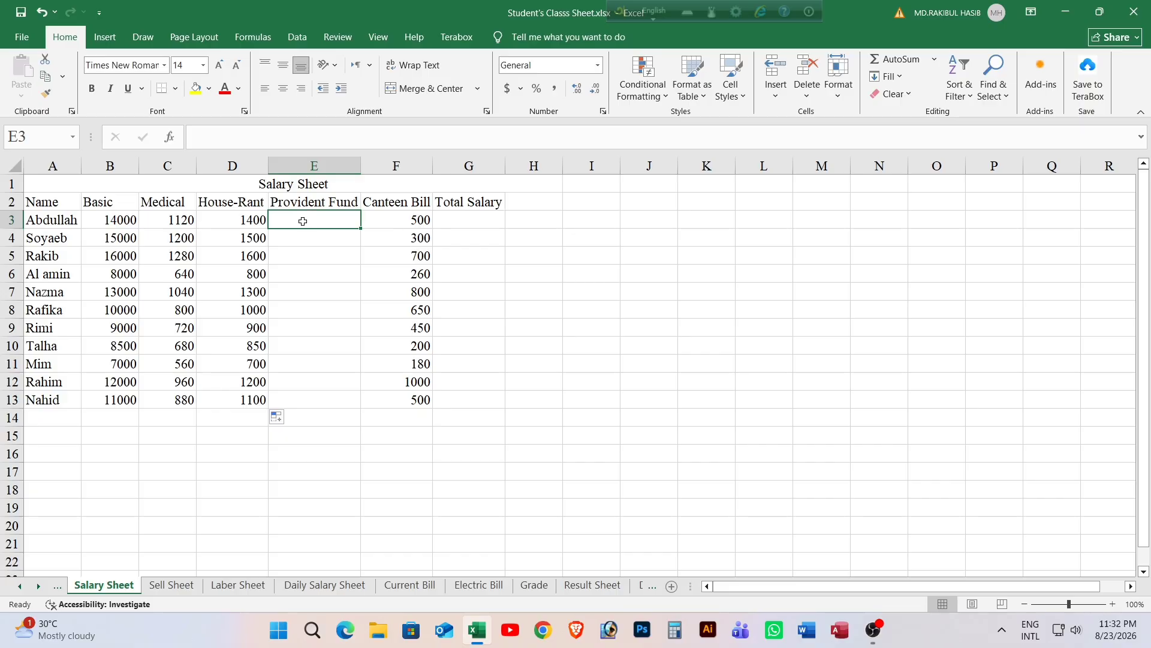
type("=")
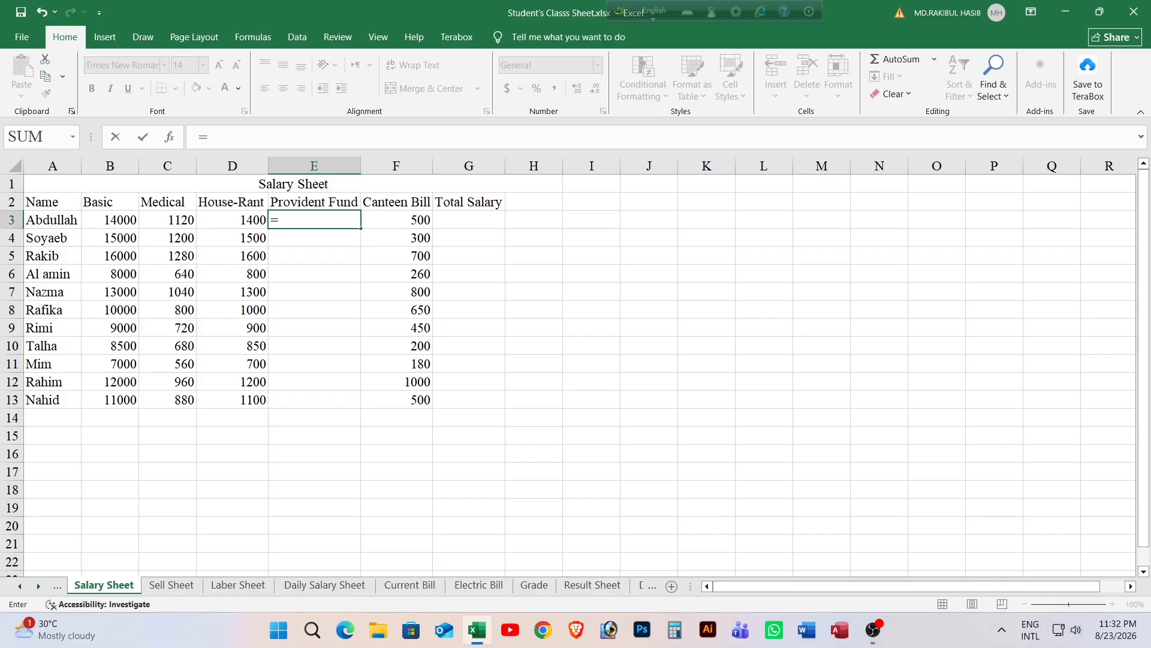
left_click(110, 220)
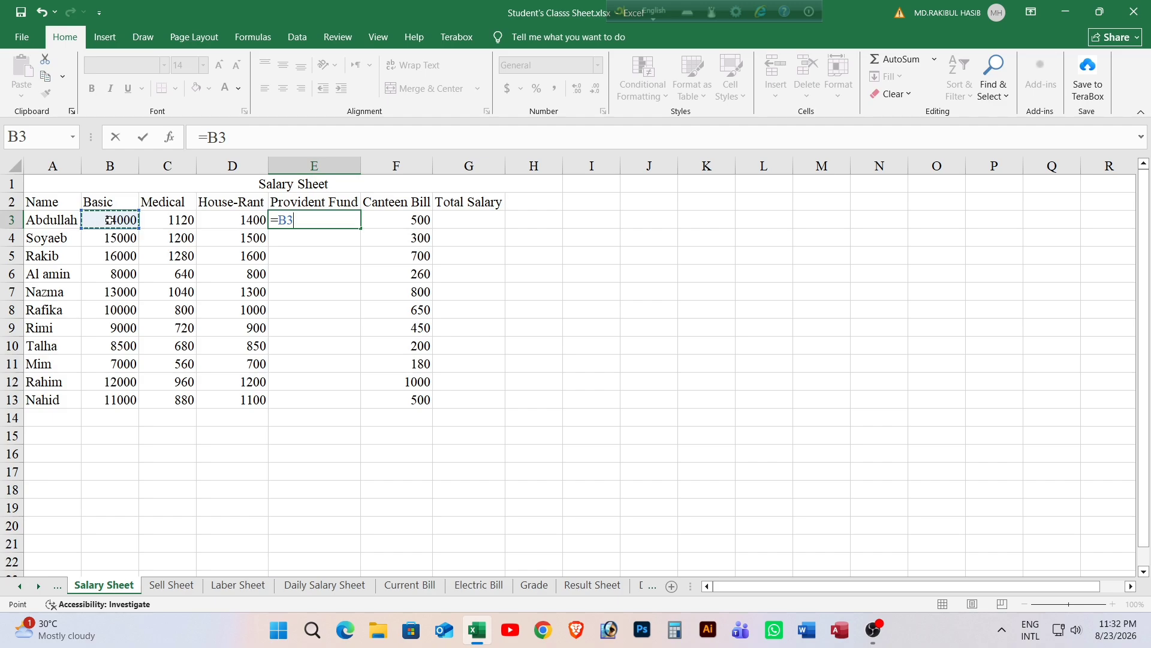
type("*5%")
key("Return")
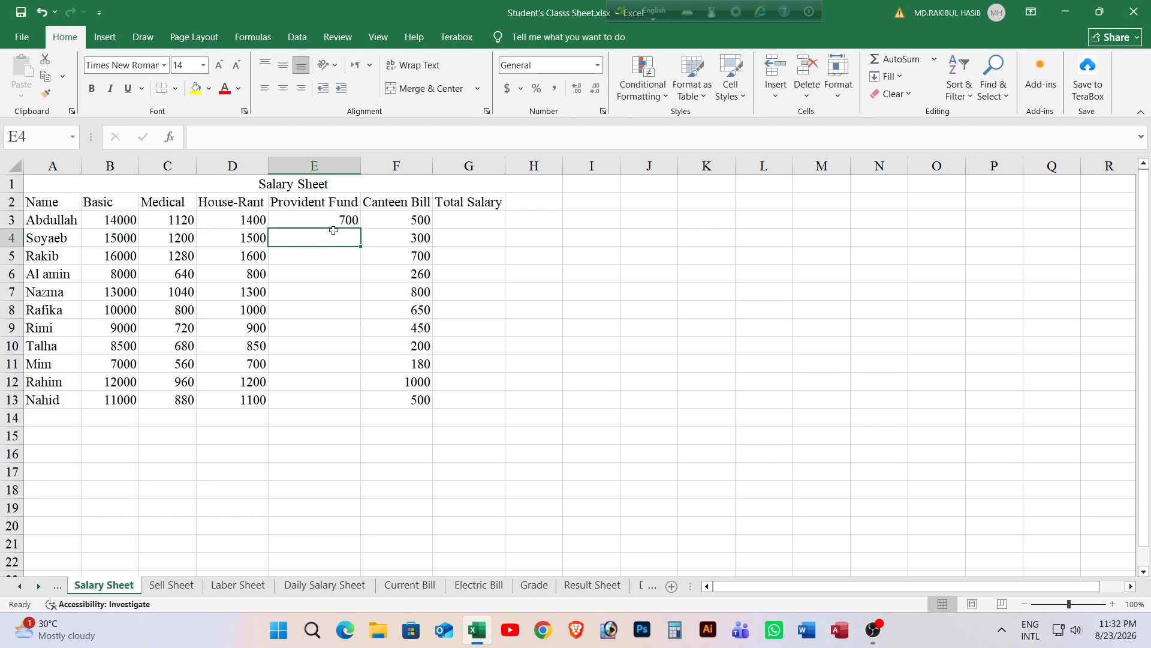
left_click(344, 220)
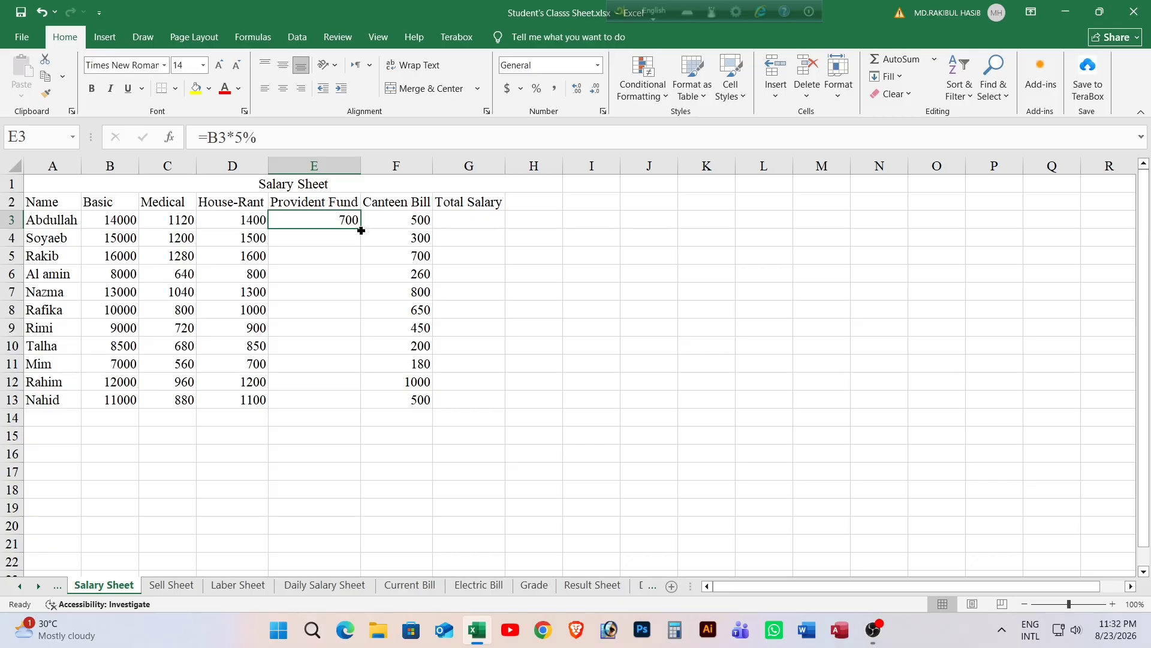
left_click_drag(361, 230, 358, 408)
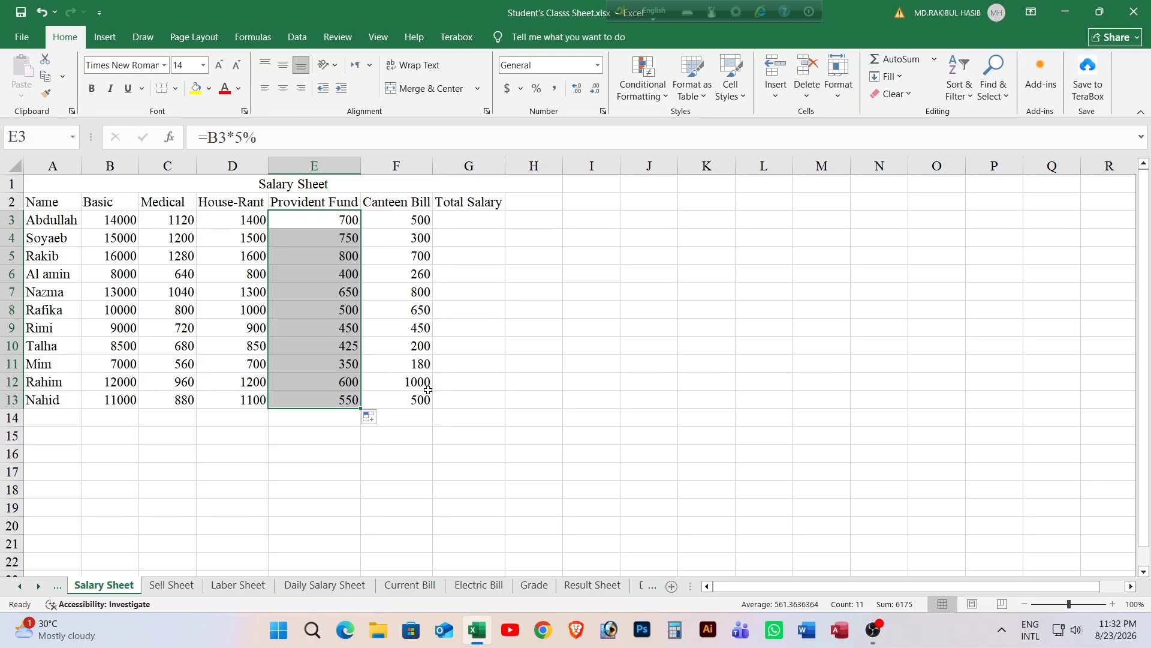
Calculate the first employee's Total Salary in G3 with the formula =(B3+C3+D3)-(E3+F3).
left_click(398, 262)
left_click(402, 339)
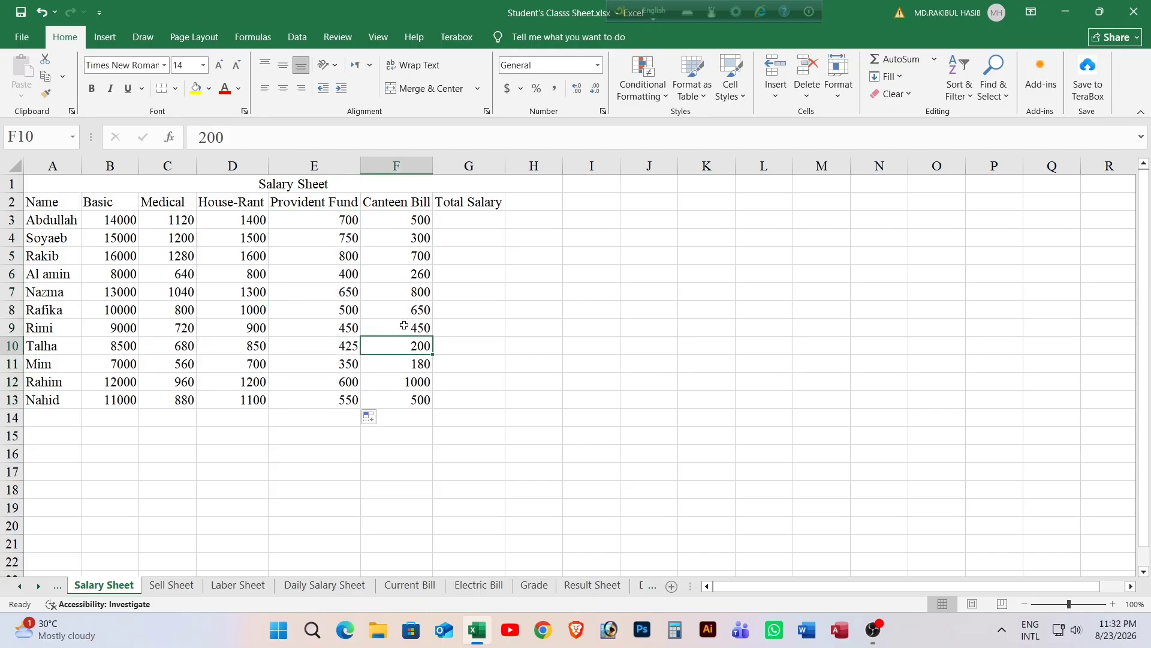
left_click(456, 217)
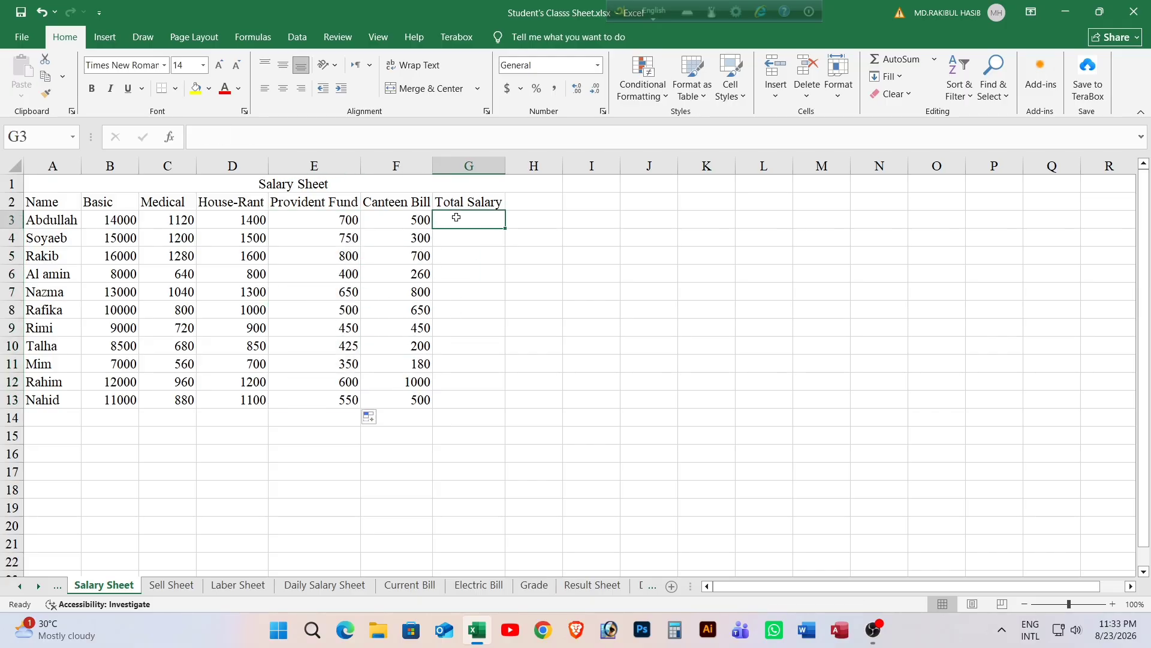
type("=")
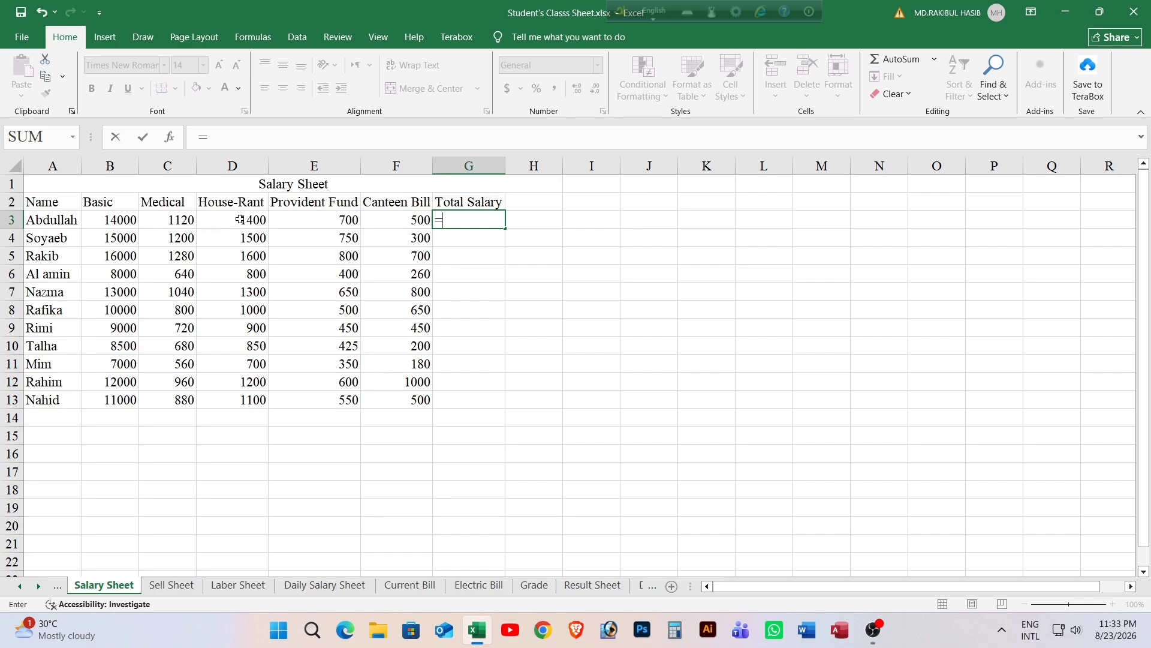
type("(")
left_click(120, 220)
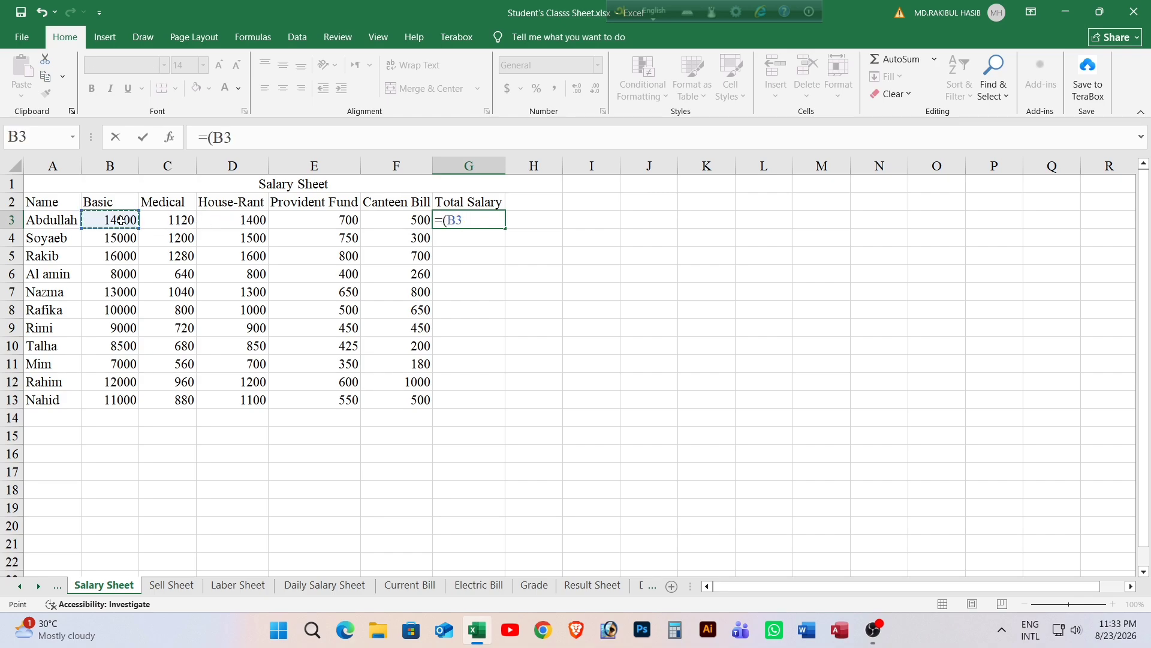
type("+")
left_click(166, 219)
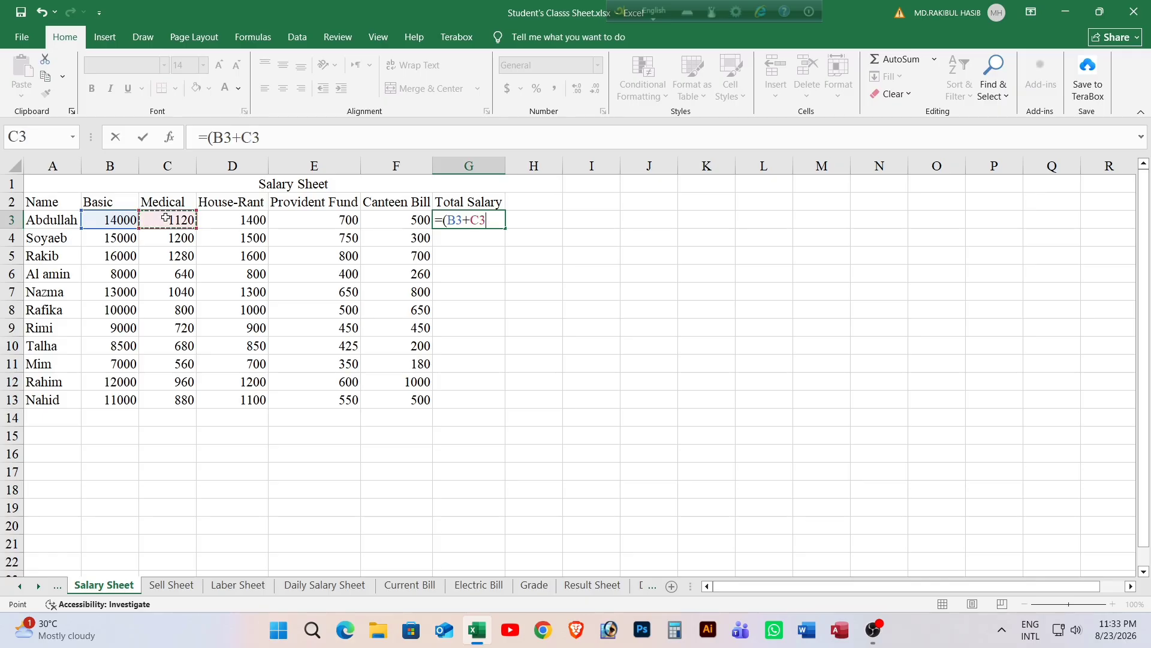
type("+")
left_click(218, 222)
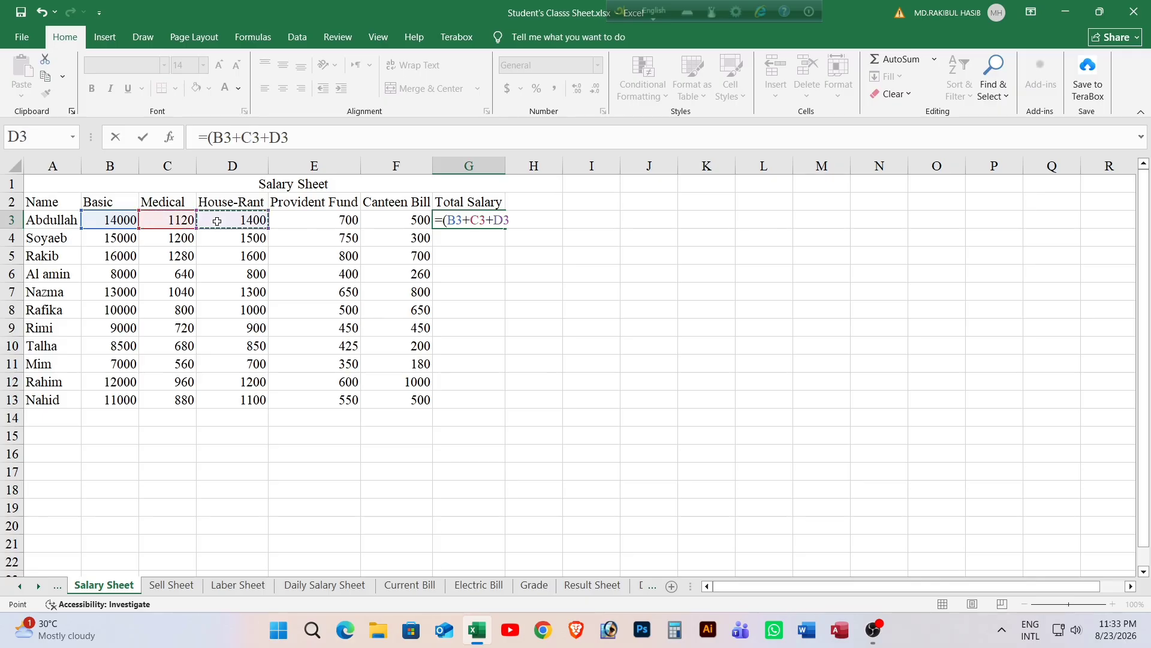
type(")")
type("(")
left_click(305, 220)
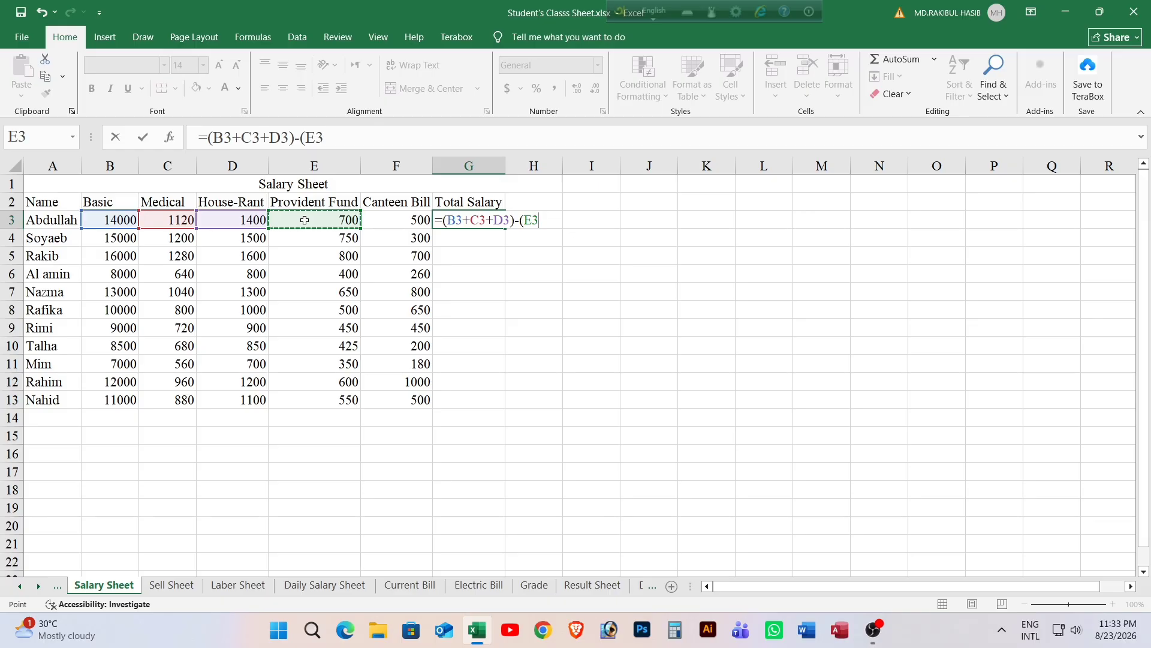
type("+")
left_click(381, 220)
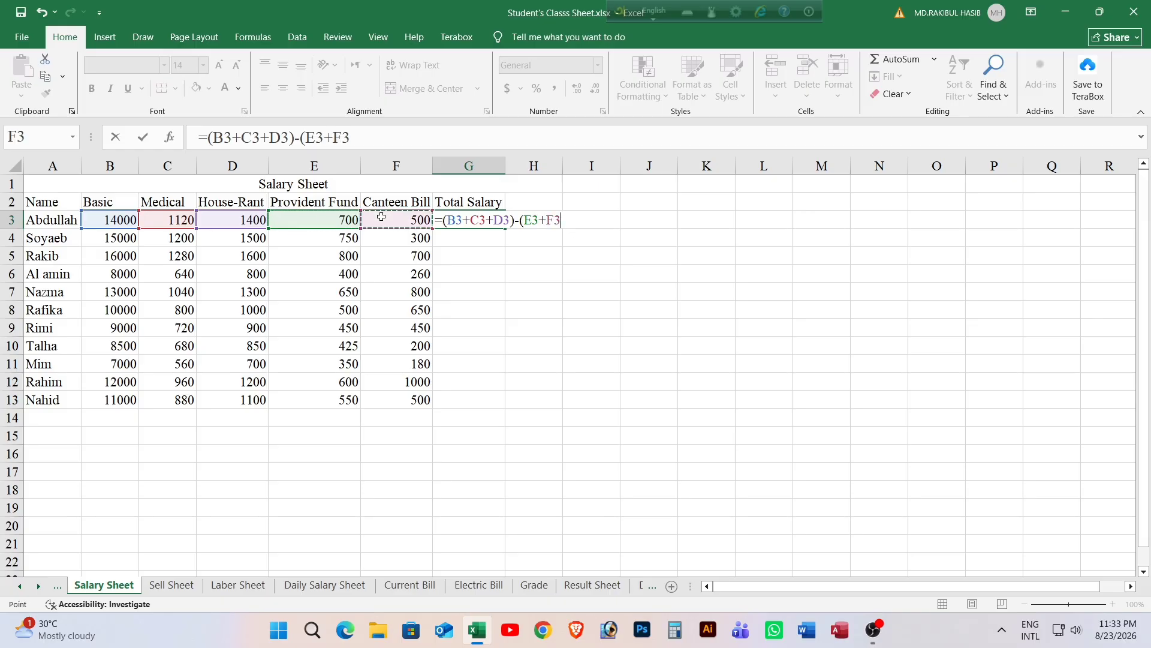
type(")")
key("Return")
Fill the Total Salary formula from G3 down to G13 so every employee row is covered.
left_click(490, 222)
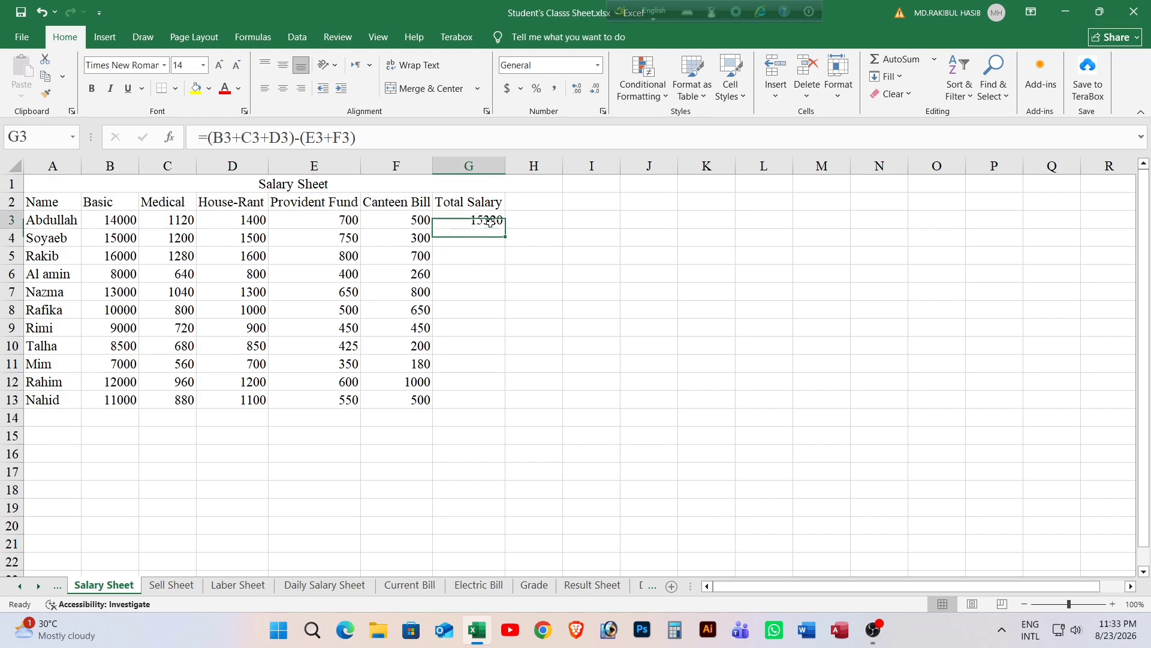
left_click_drag(505, 235, 514, 386)
left_click(477, 222)
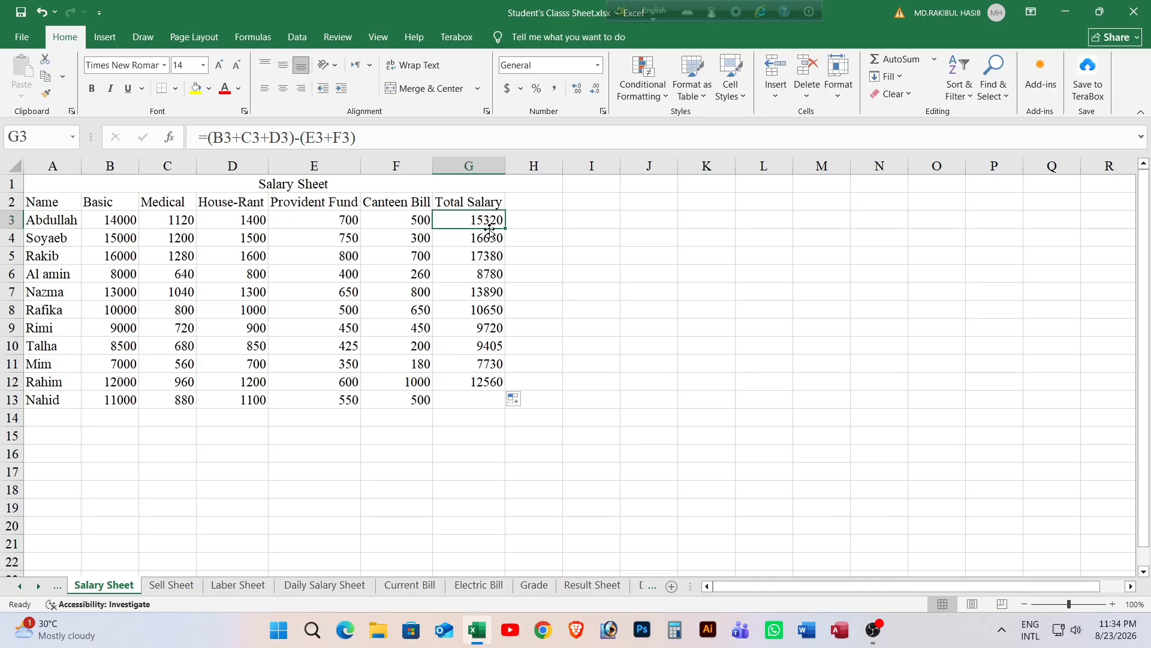
left_click(489, 380)
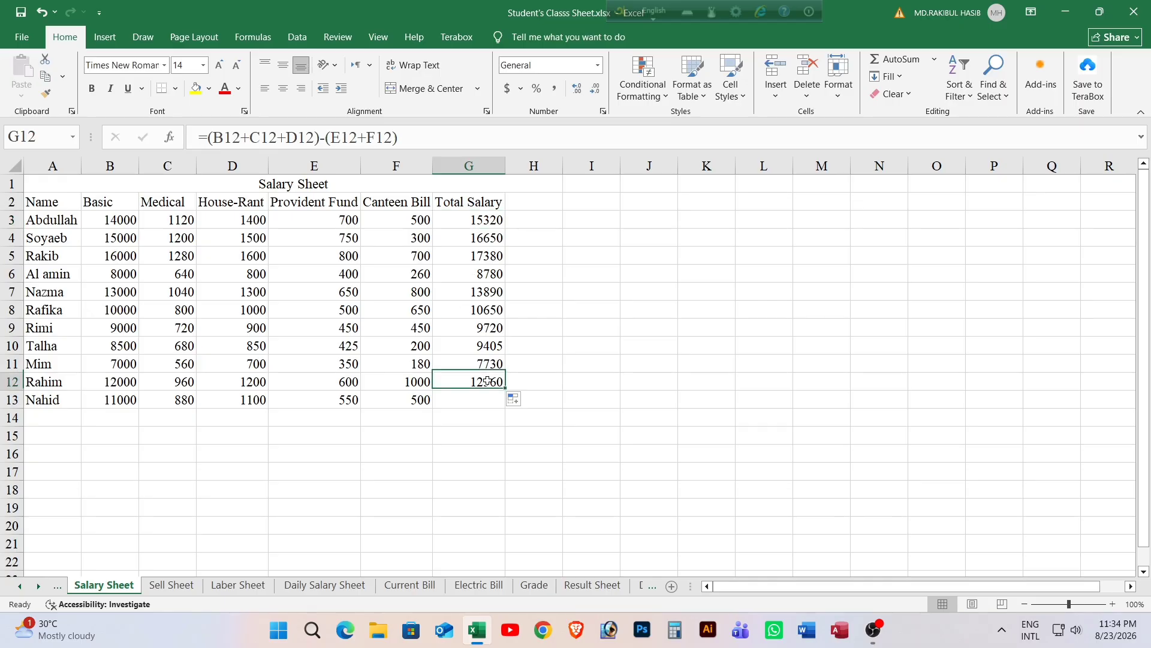
left_click_drag(507, 385, 508, 408)
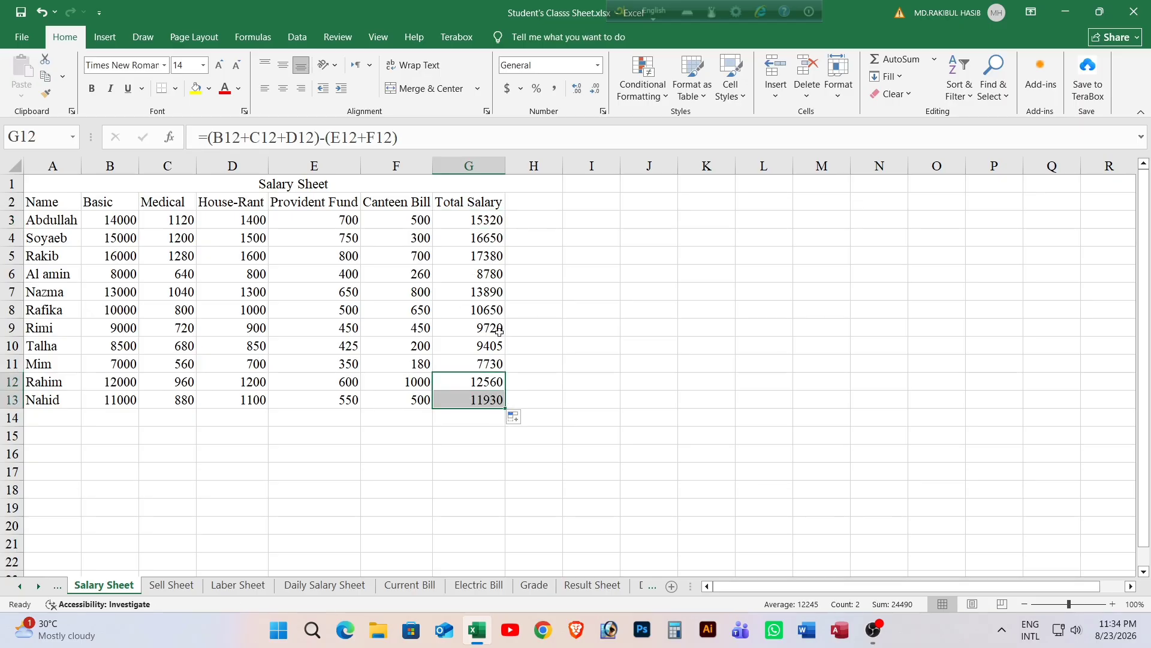
left_click(500, 324)
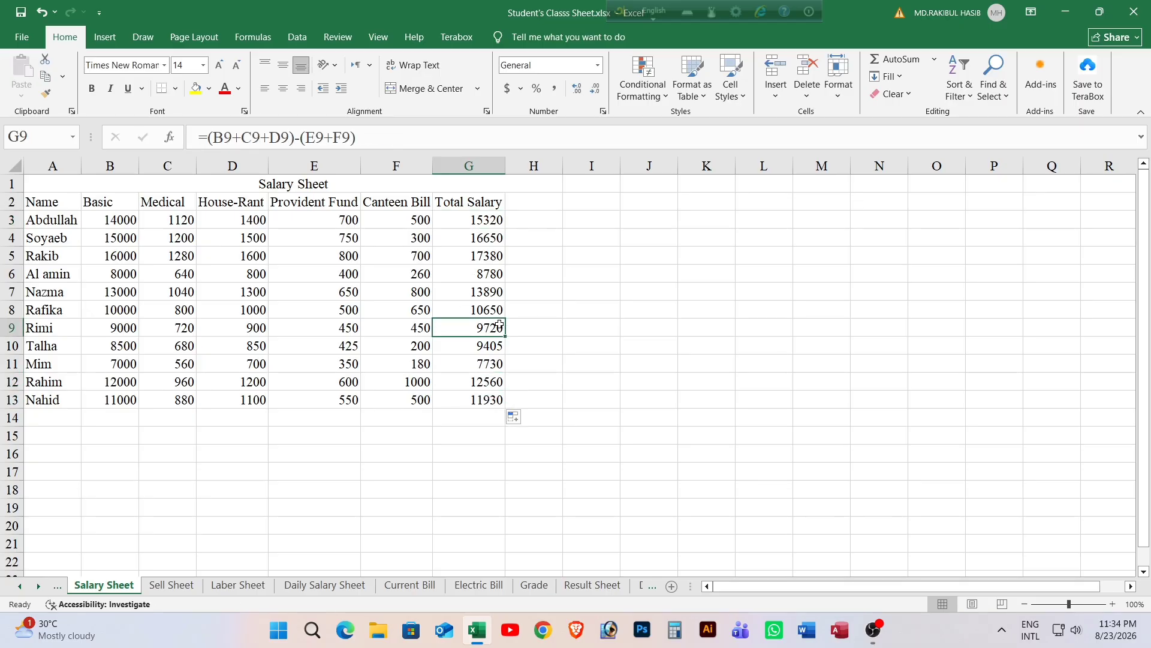
Add a new employee in row 14 with the employee's name, Basic 30000 and Canteen Bill 900.
left_click(53, 412)
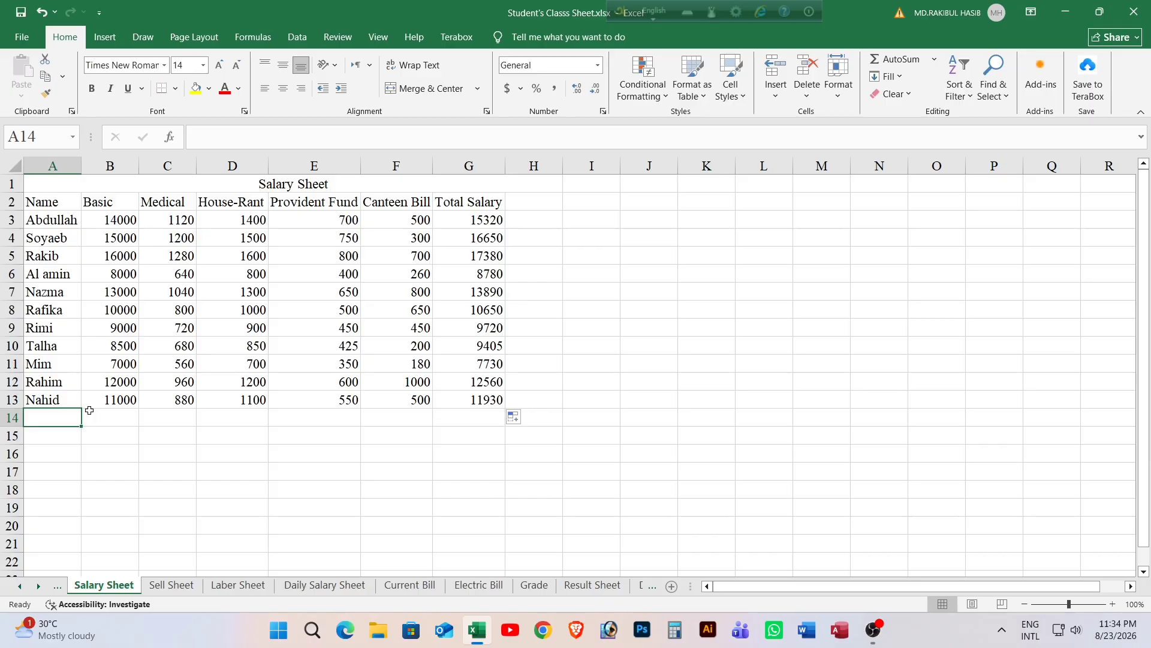
type("Sakib")
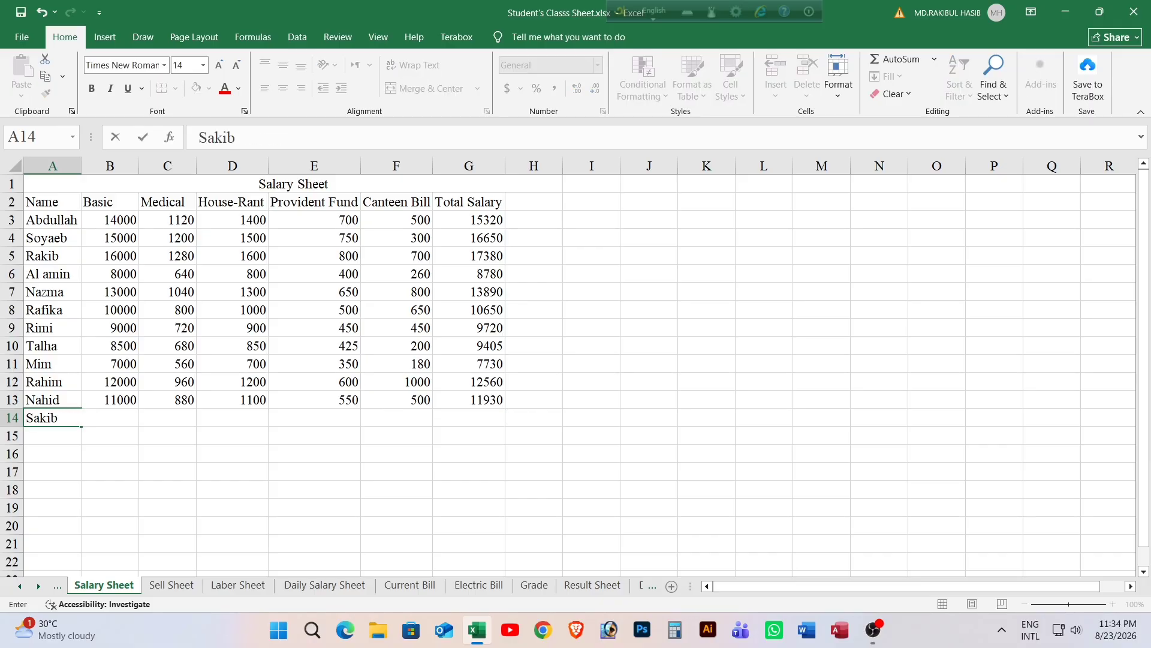
left_click(88, 410)
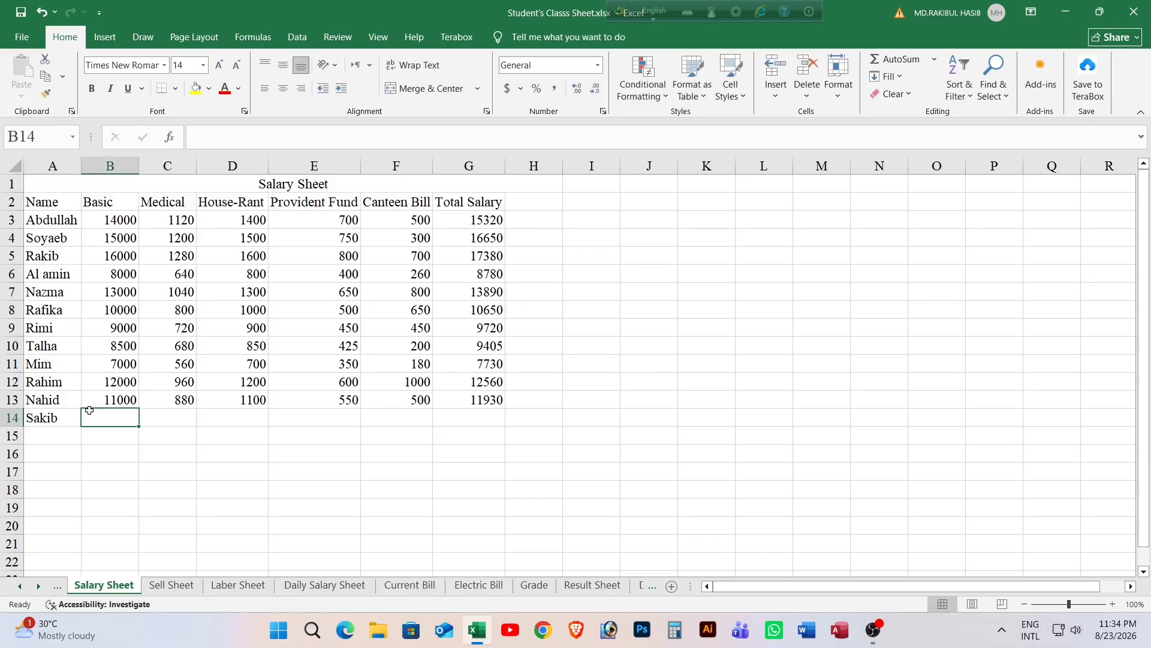
type("30000")
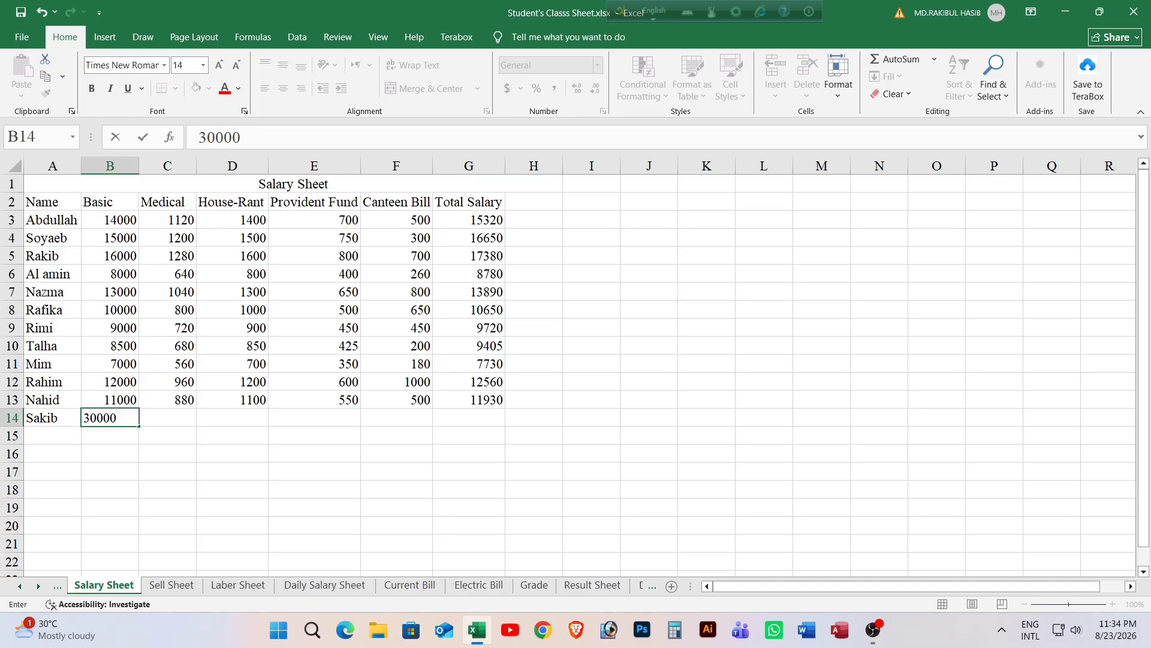
key("Tab")
key("Tab")
key("Tab")
key("Tab")
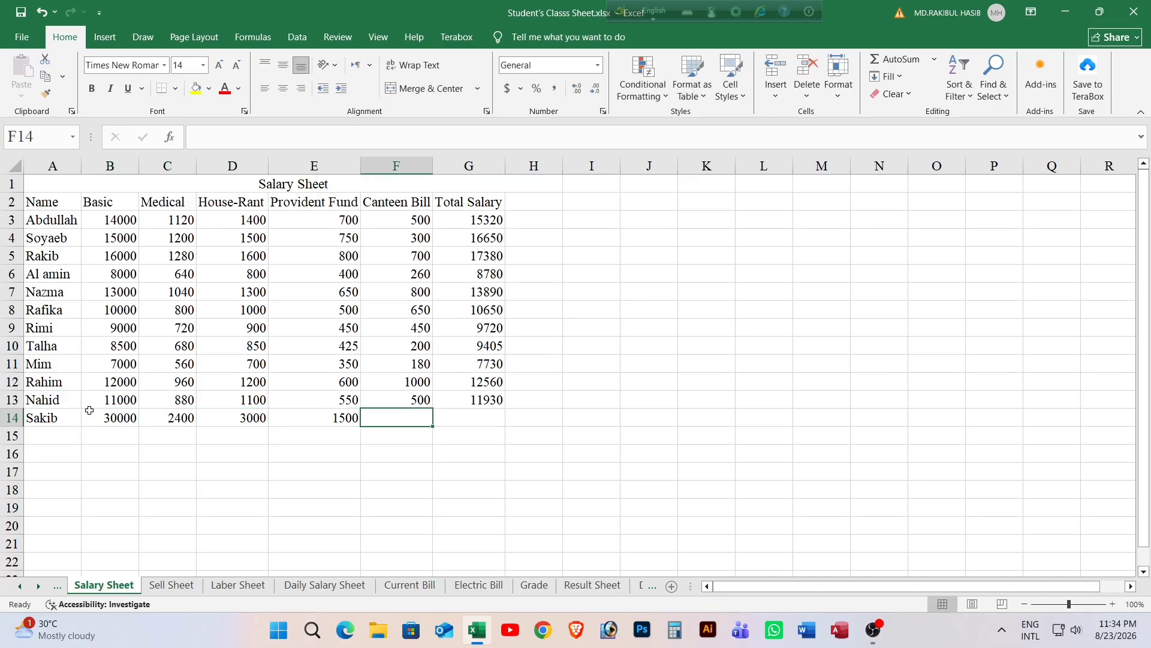
type("9000")
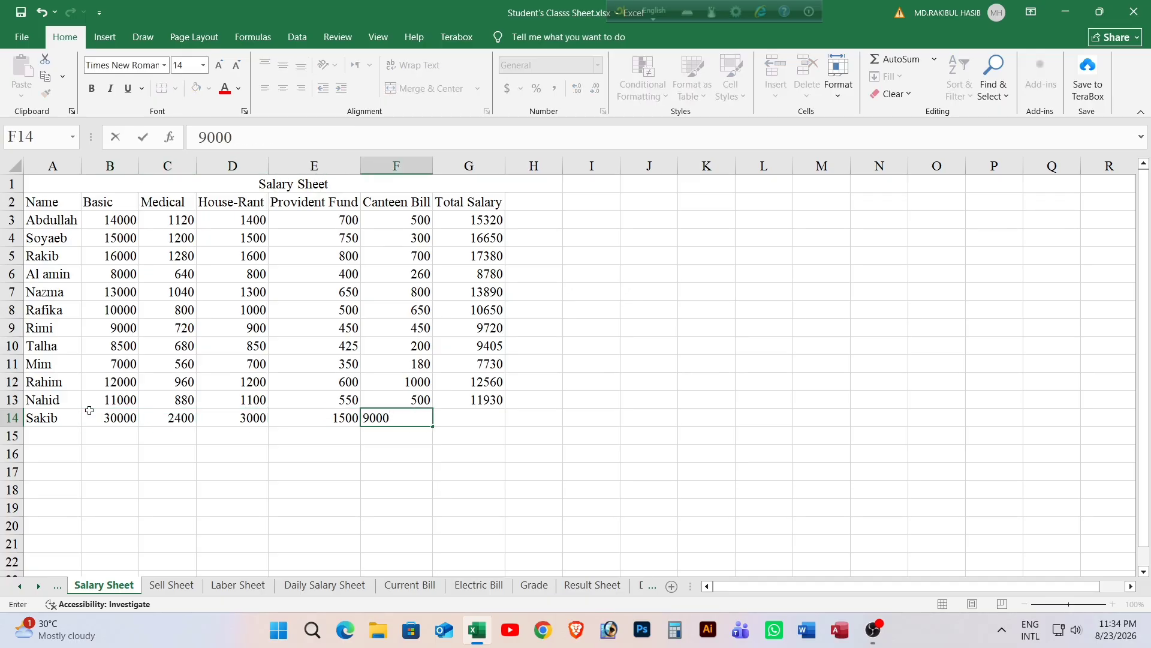
key("BackSpace")
key("Tab")
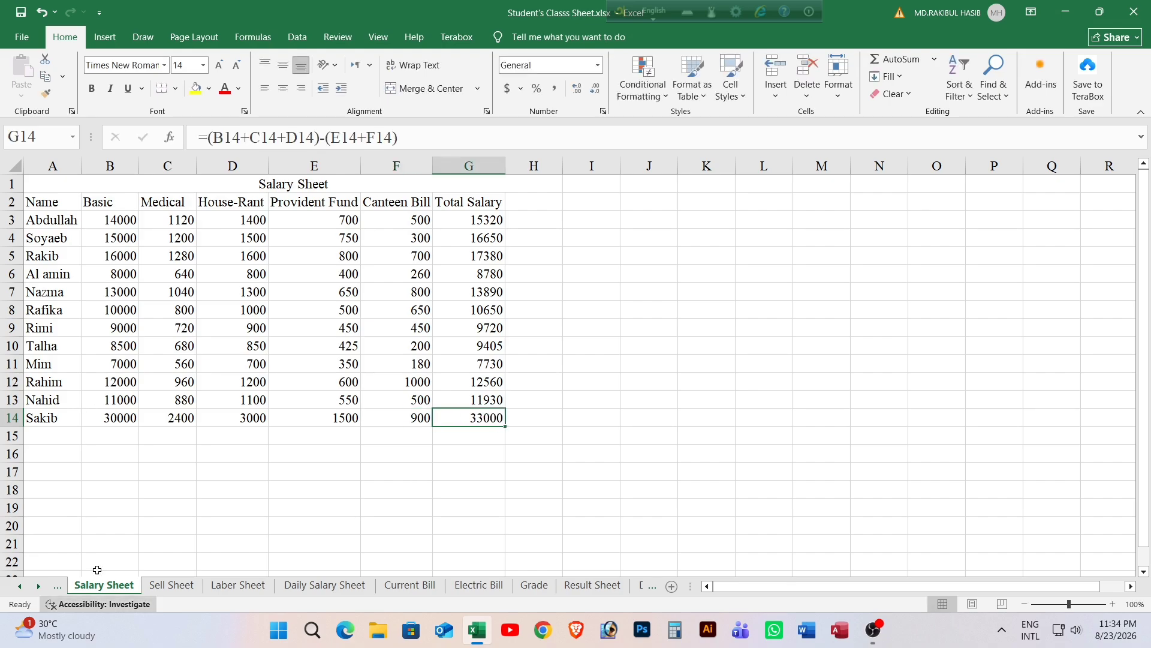
Enter another employee's name in A15 and a Basic of 45000 in B15.
left_click(36, 436)
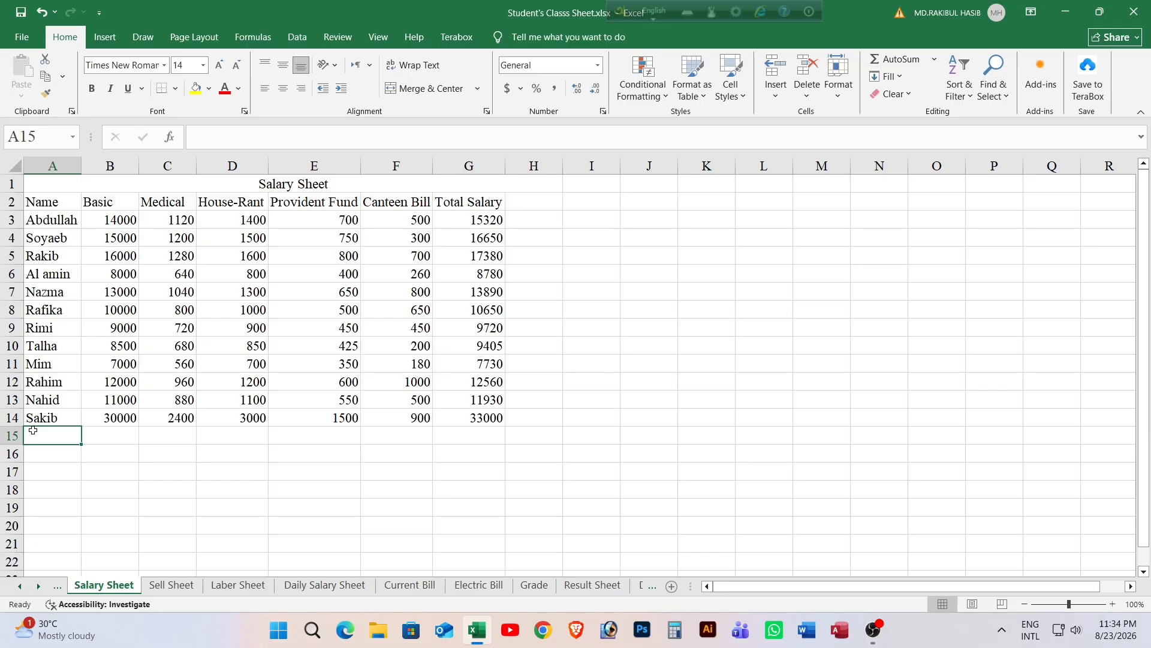
type("Ram")
key("BackSpace")
key("BackSpace")
key("BackSpace")
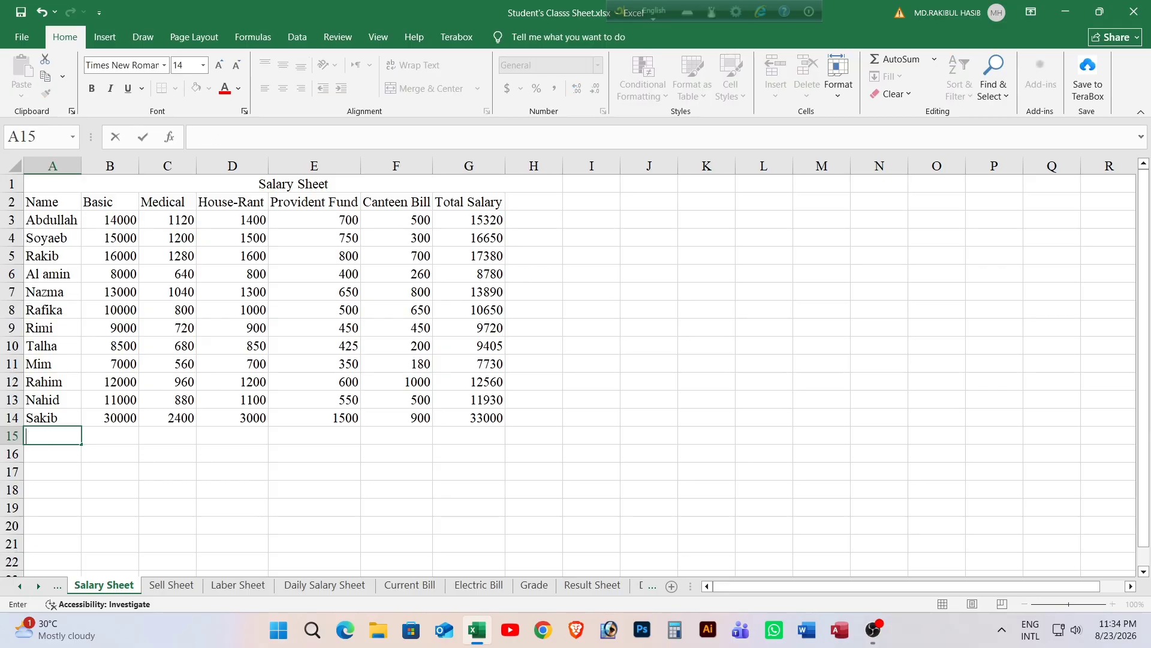
type("Fahim")
key("Tab")
type("4")
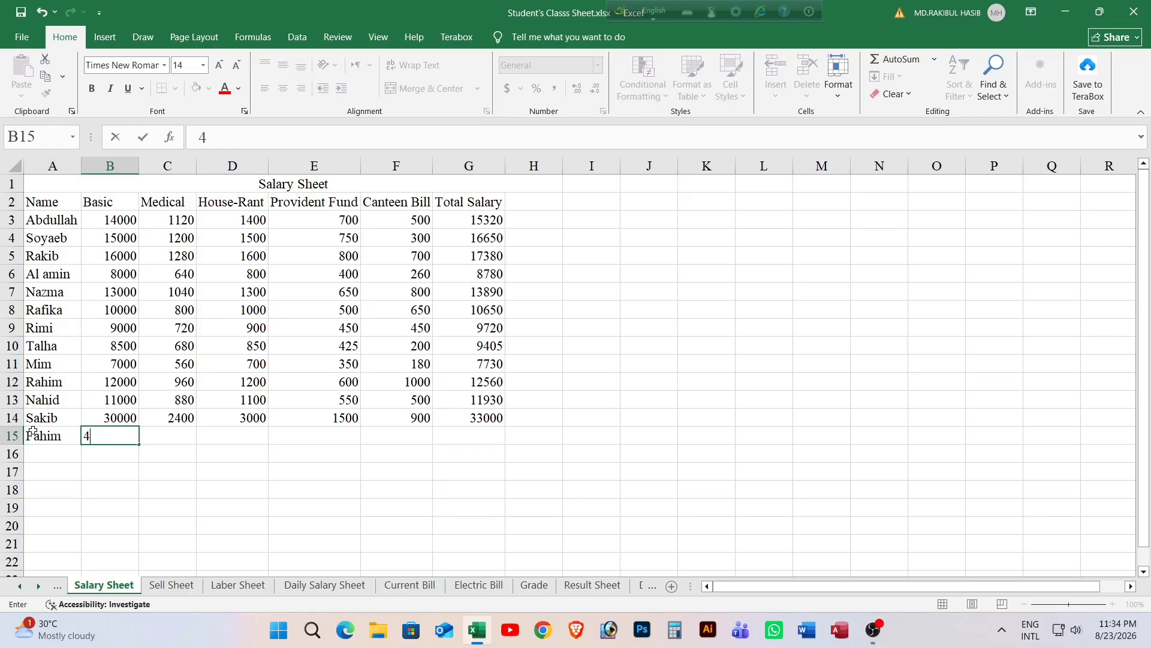
type("5000")
Complete row 15 by entering a Canteen Bill of 750 in F15.
key("Tab")
key("Tab")
key("Tab")
key("Tab")
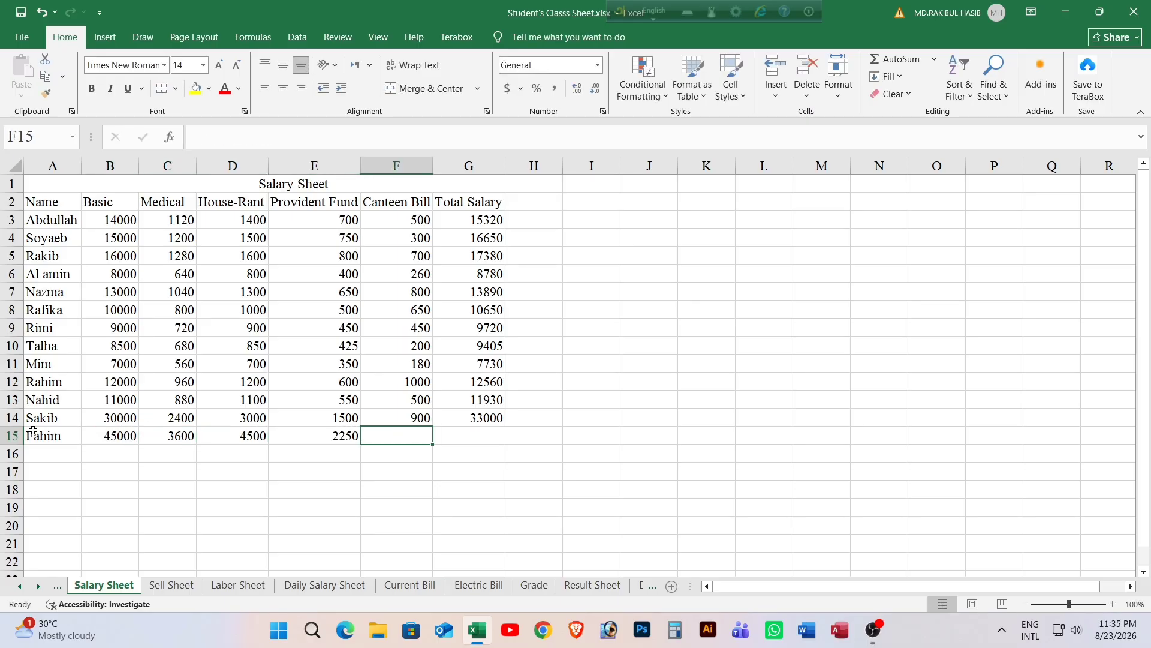
type("7")
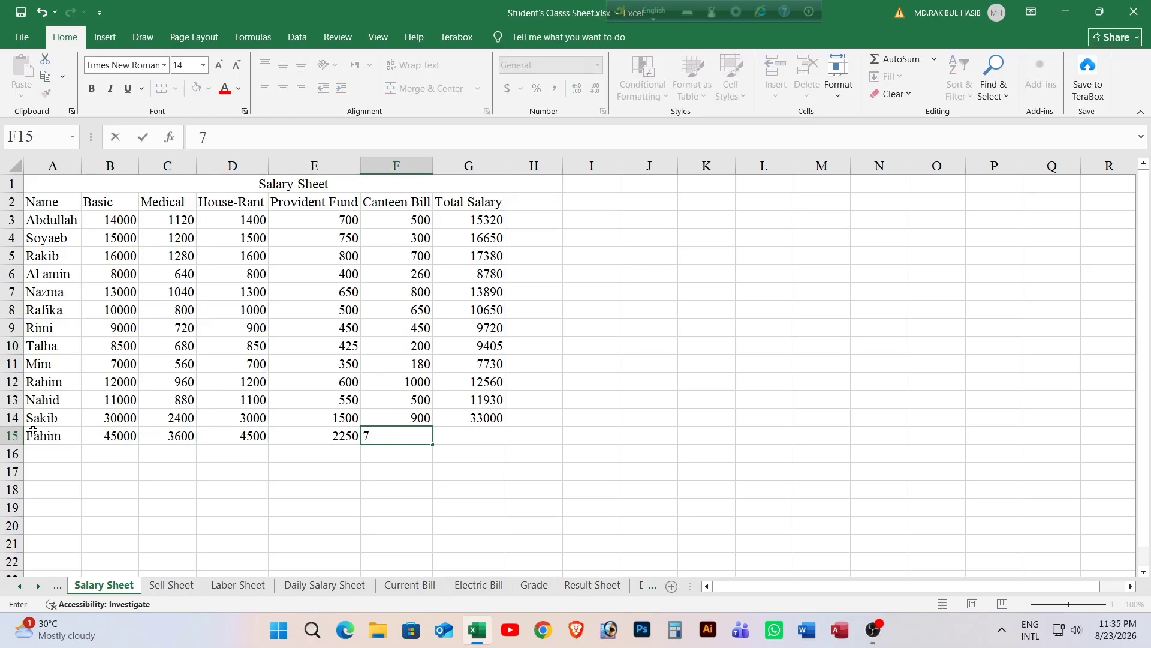
type("50")
key("Tab")
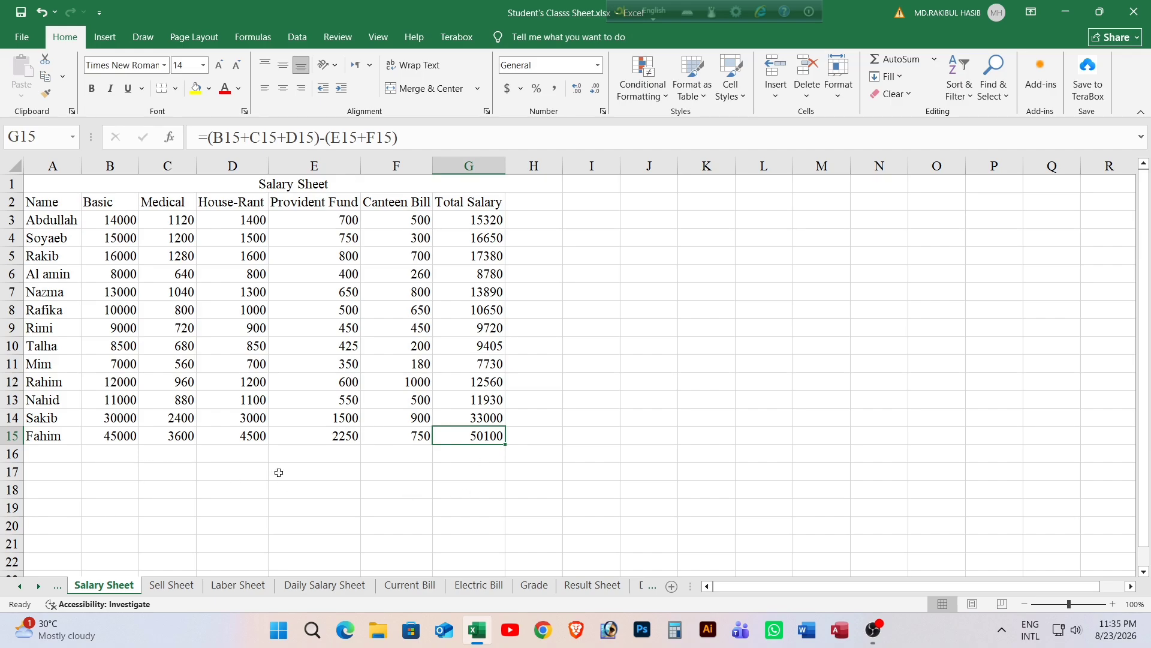
On the Sell Sheet, calculate the Mother Board's Buying Cost in D3 with the formula =C3*B3.
left_click(171, 584)
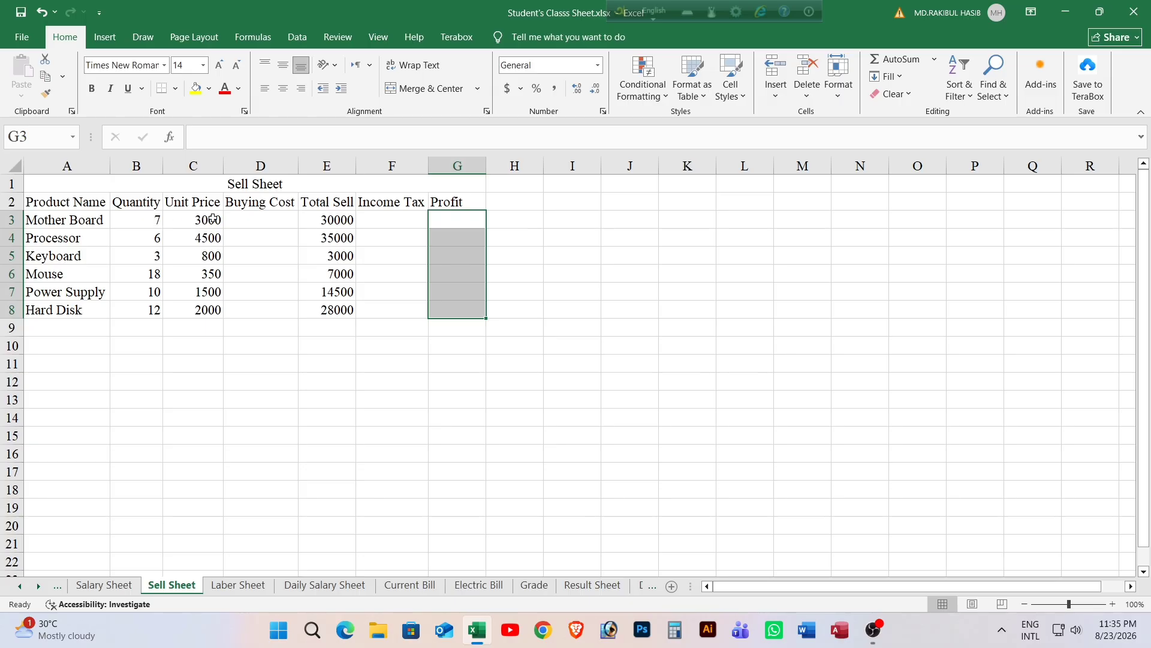
left_click(242, 220)
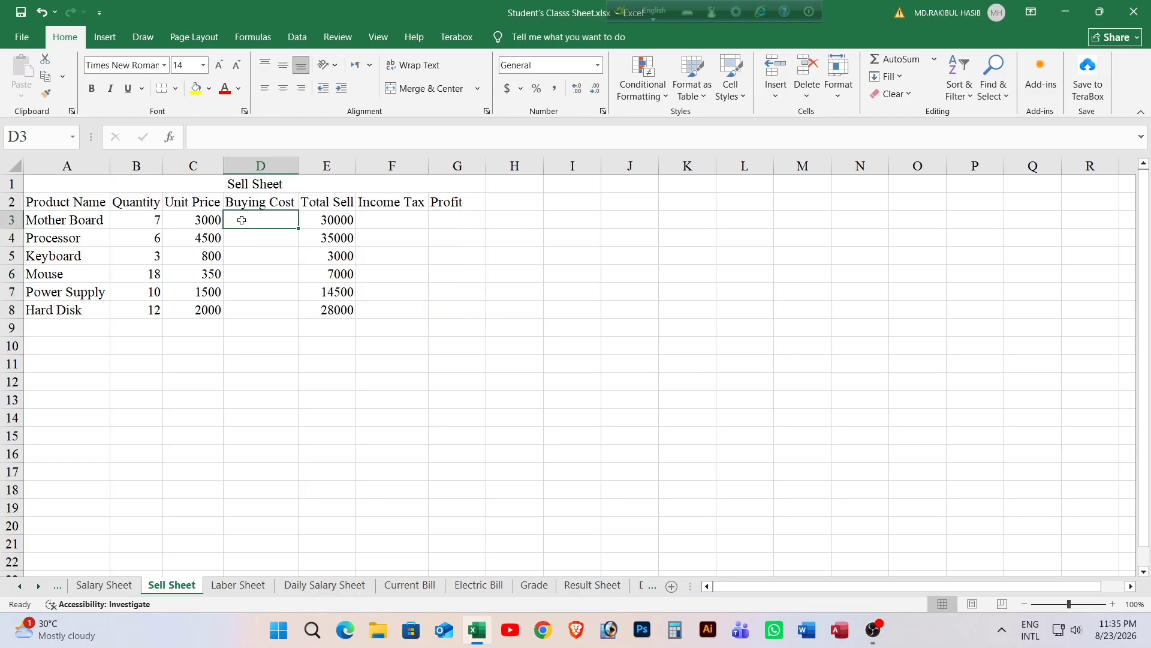
type("=")
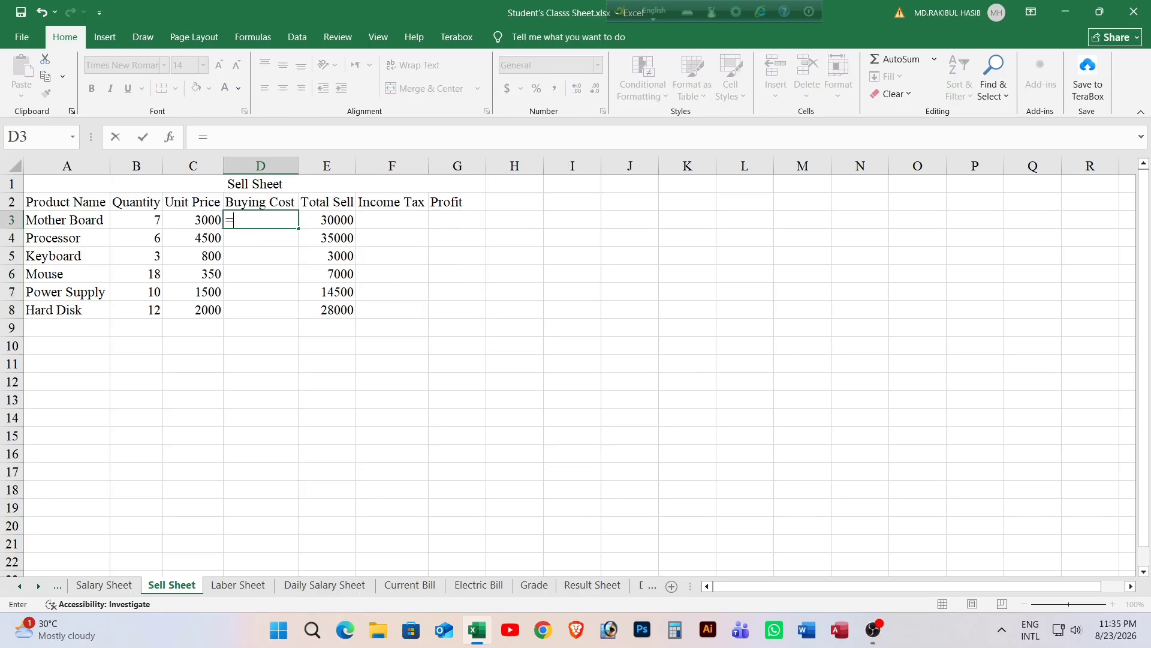
left_click(198, 220)
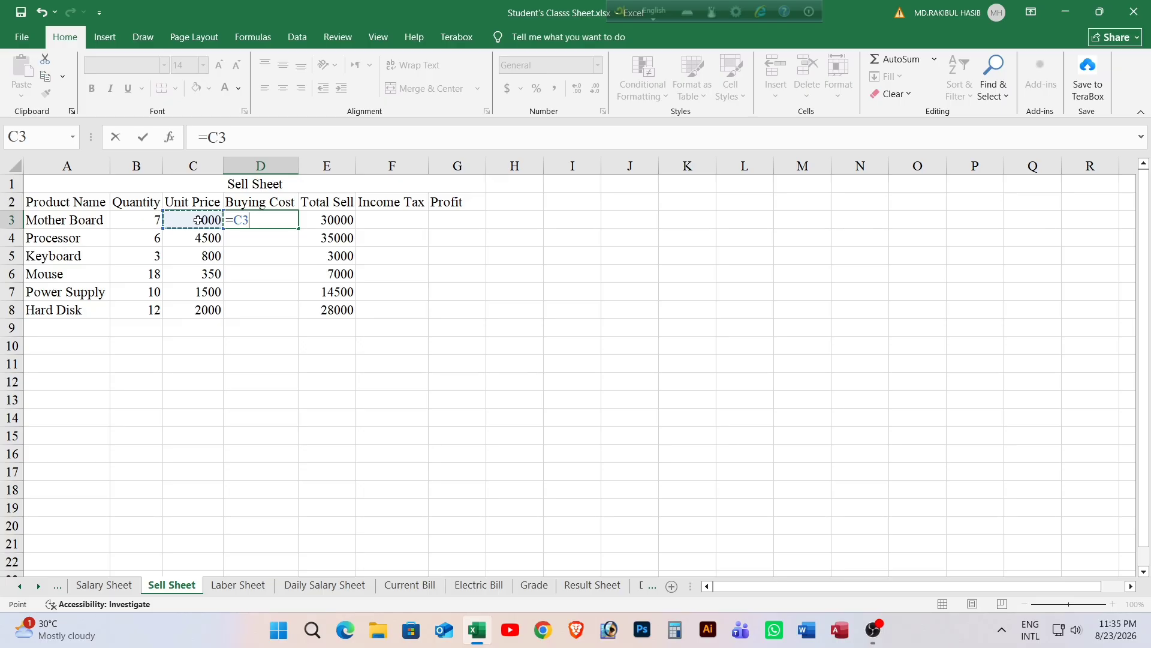
type("*")
left_click(126, 221)
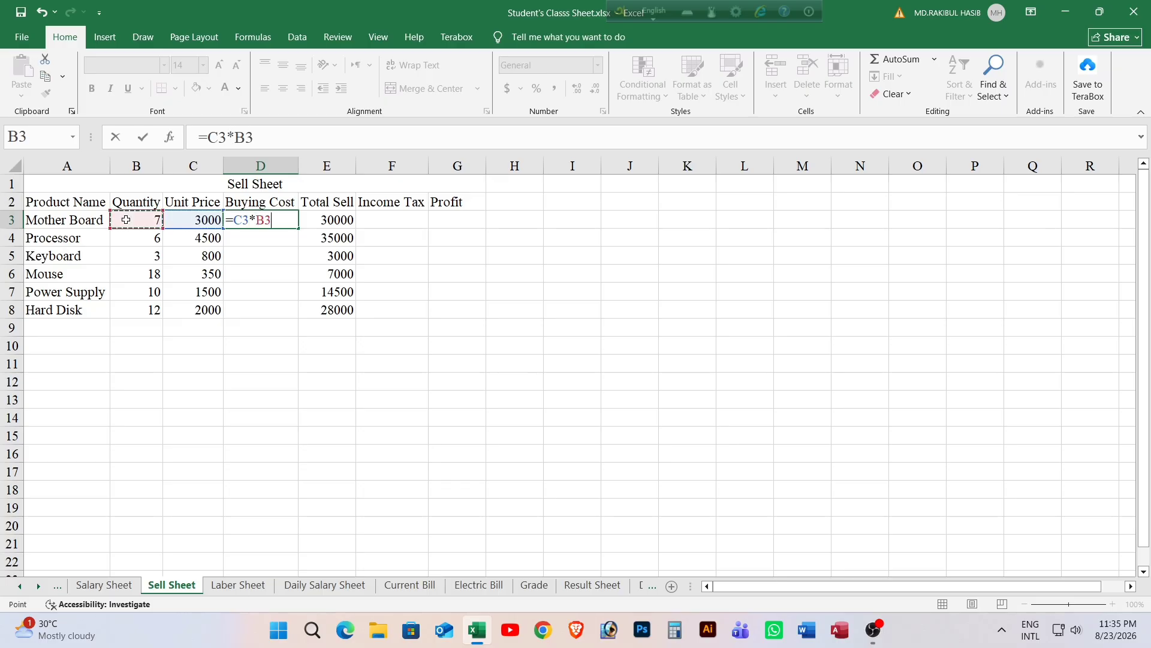
key("Return")
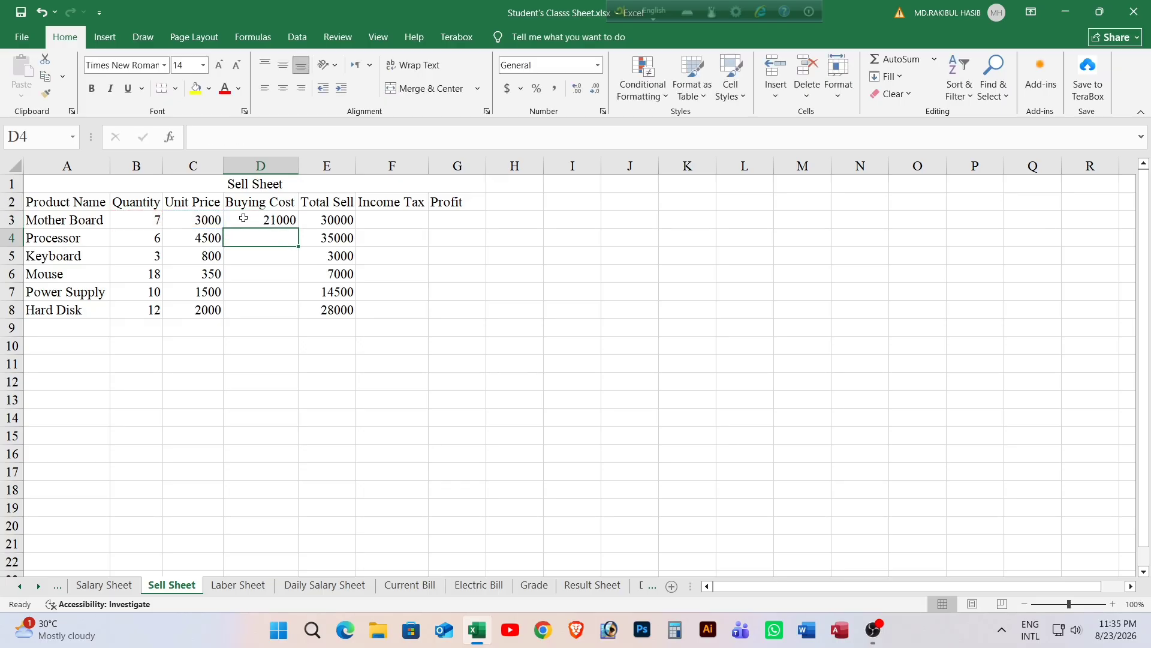
Fill the Buying Cost formula from D3 down to D8 for all products.
left_click(246, 218)
left_click_drag(301, 229, 299, 300)
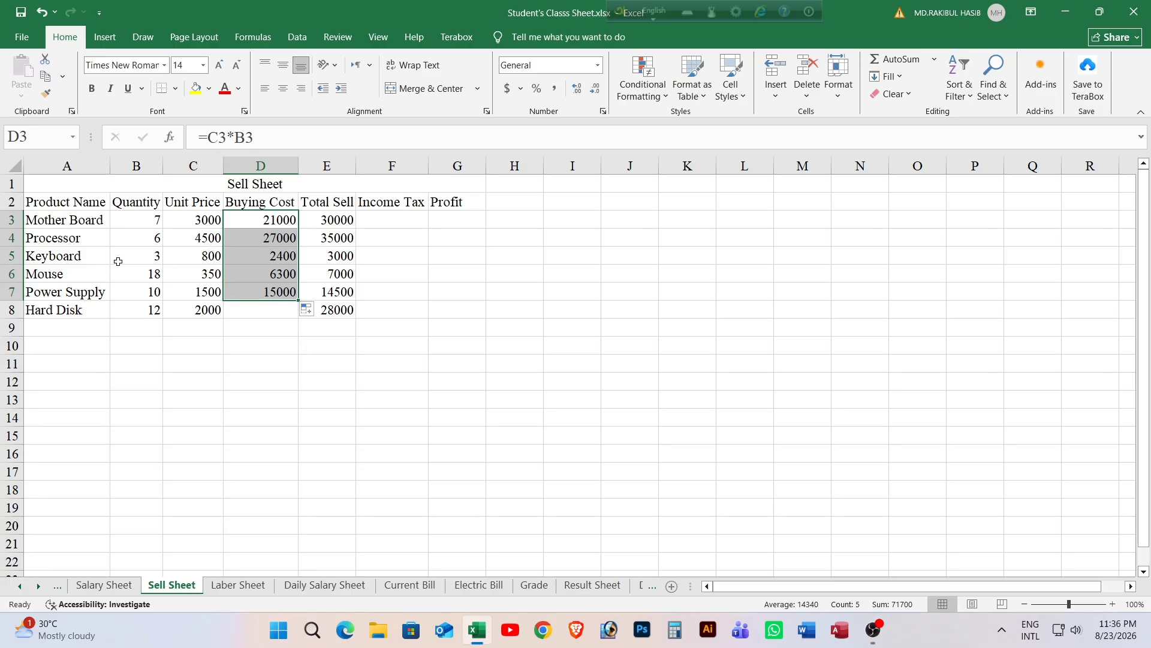
left_click(240, 257)
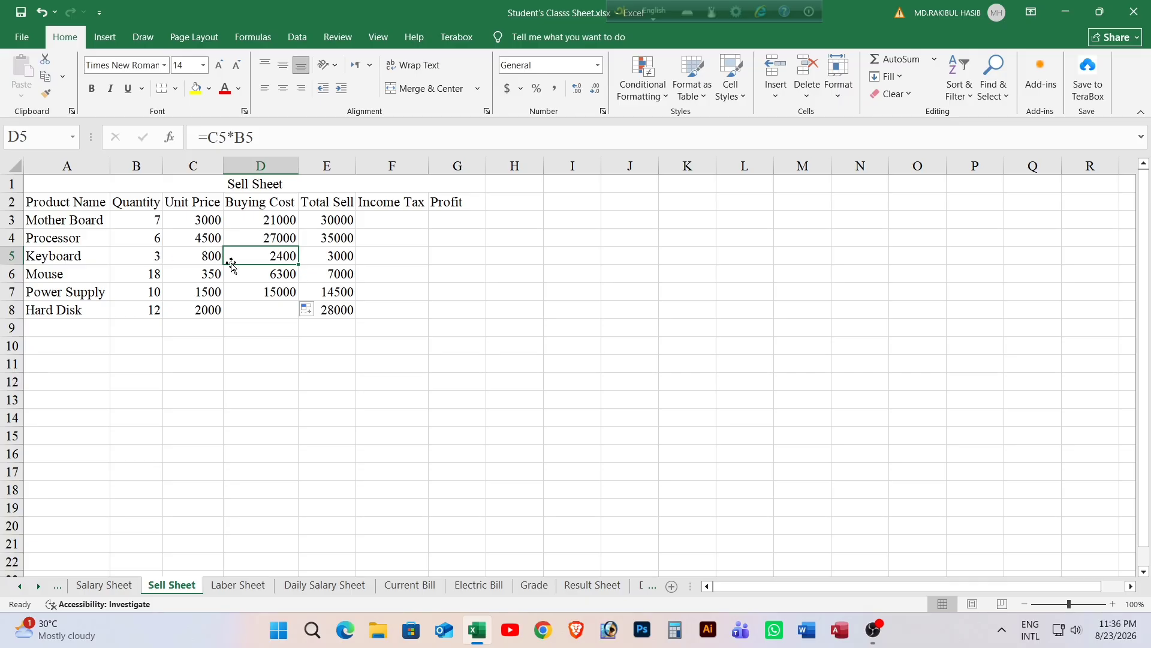
left_click(279, 292)
left_click_drag(298, 301, 298, 309)
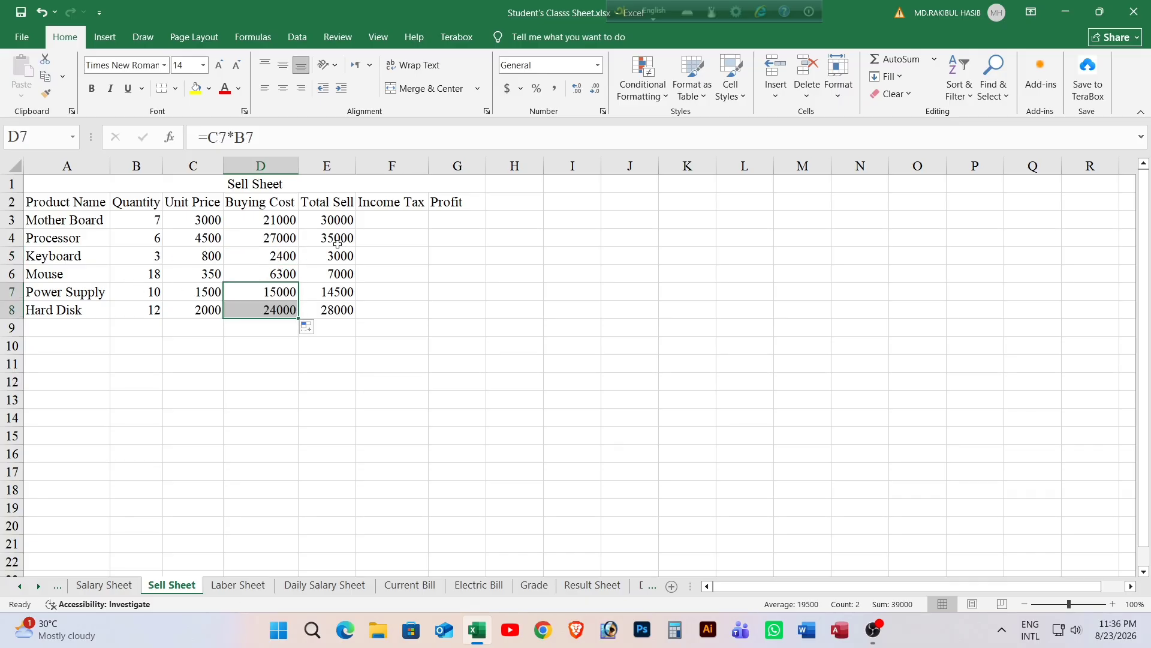
Calculate Income Tax as 5% of Total Sell with the formula =E3*5% in F3 and fill it down to F8.
left_click(322, 238)
left_click(322, 219)
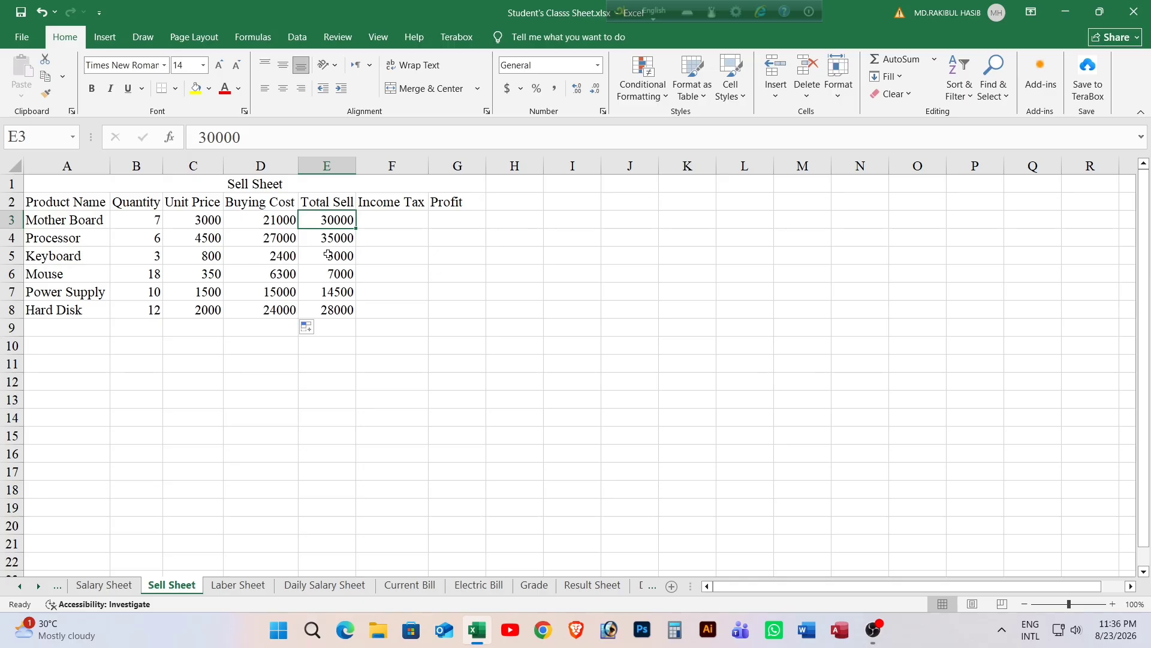
left_click(402, 219)
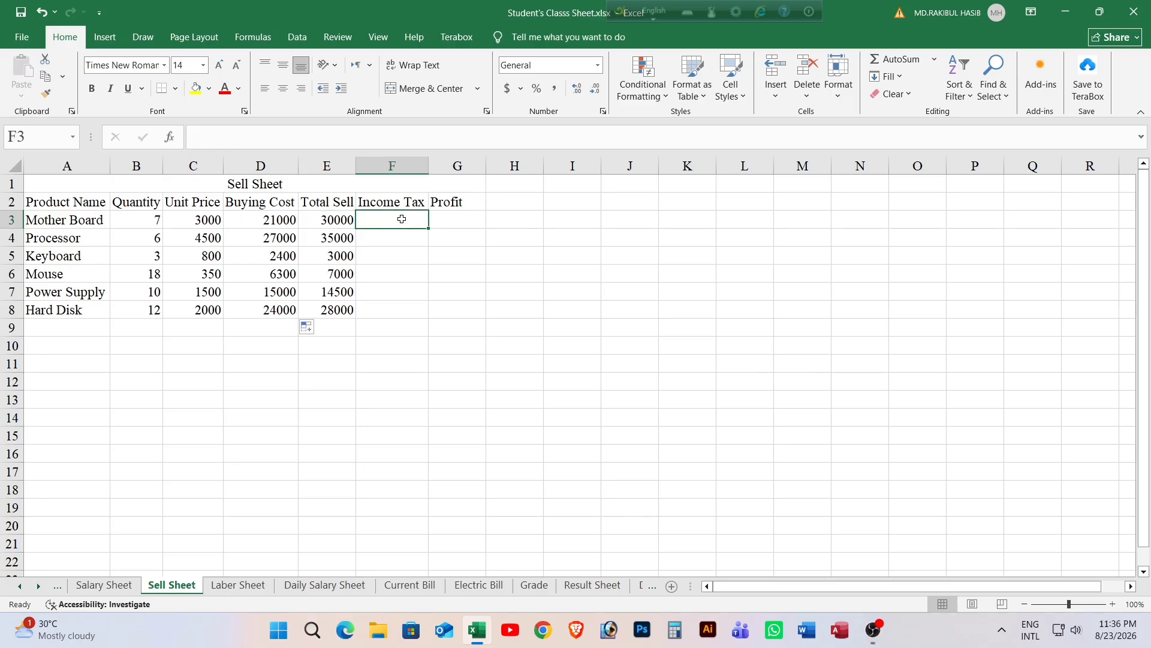
type("=")
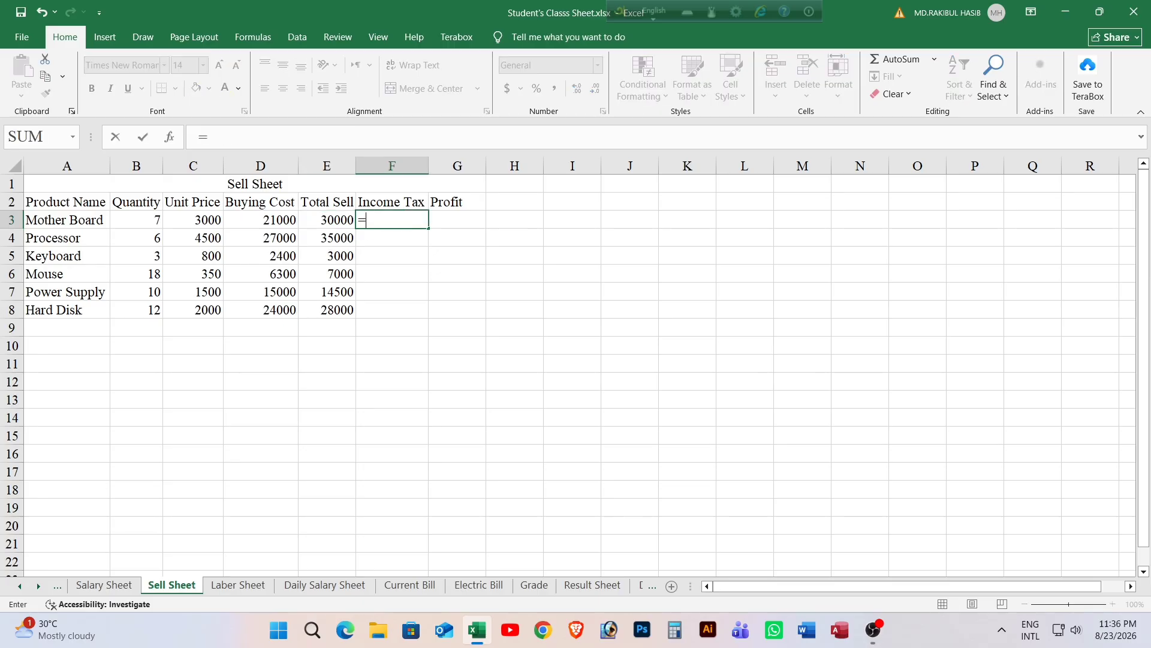
left_click(322, 220)
type("*")
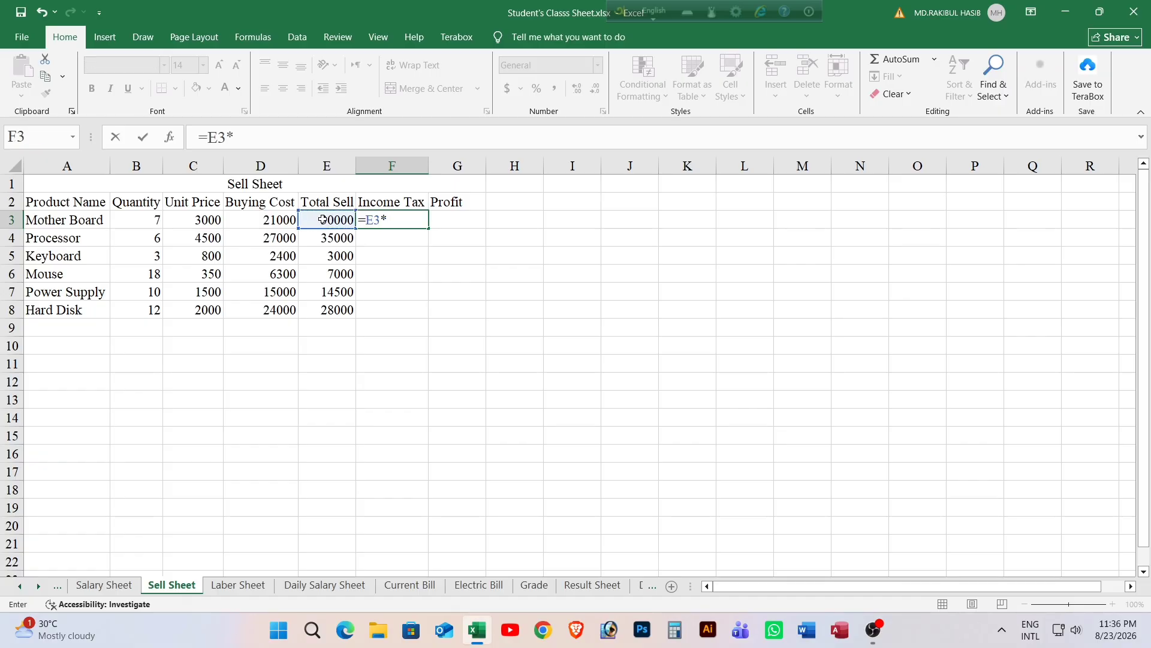
type("5")
type("%")
key("Return")
left_click(378, 219)
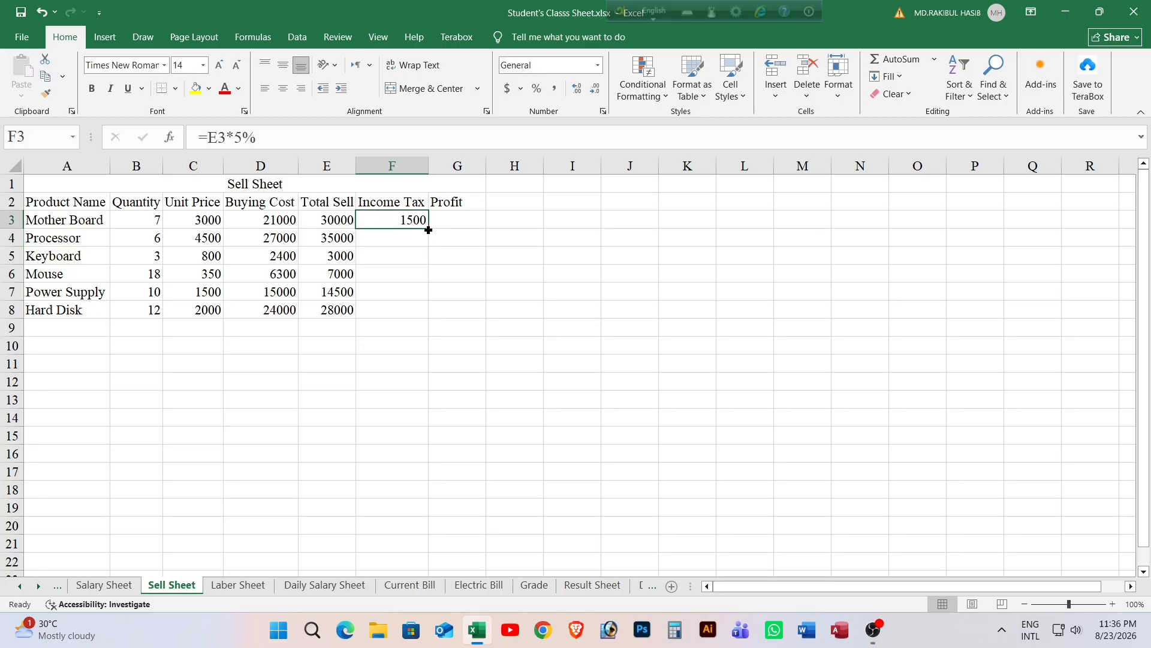
left_click_drag(426, 229, 417, 303)
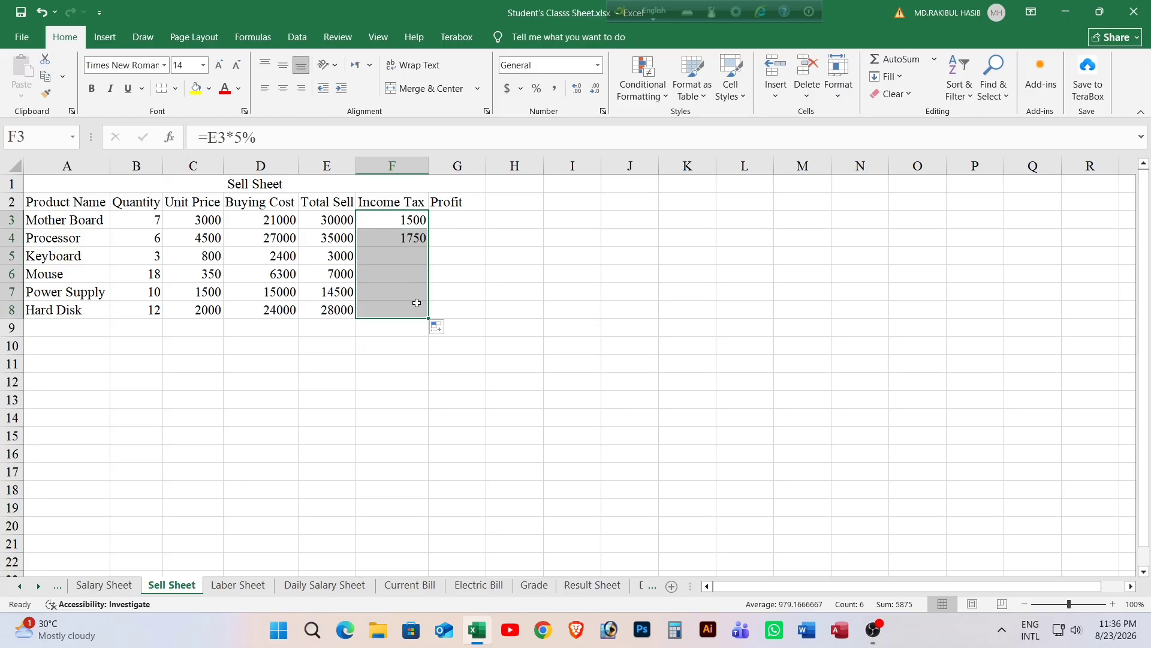
Calculate the Mother Board's Profit in G3 with the formula =E3-(D3+F3).
left_click(447, 219)
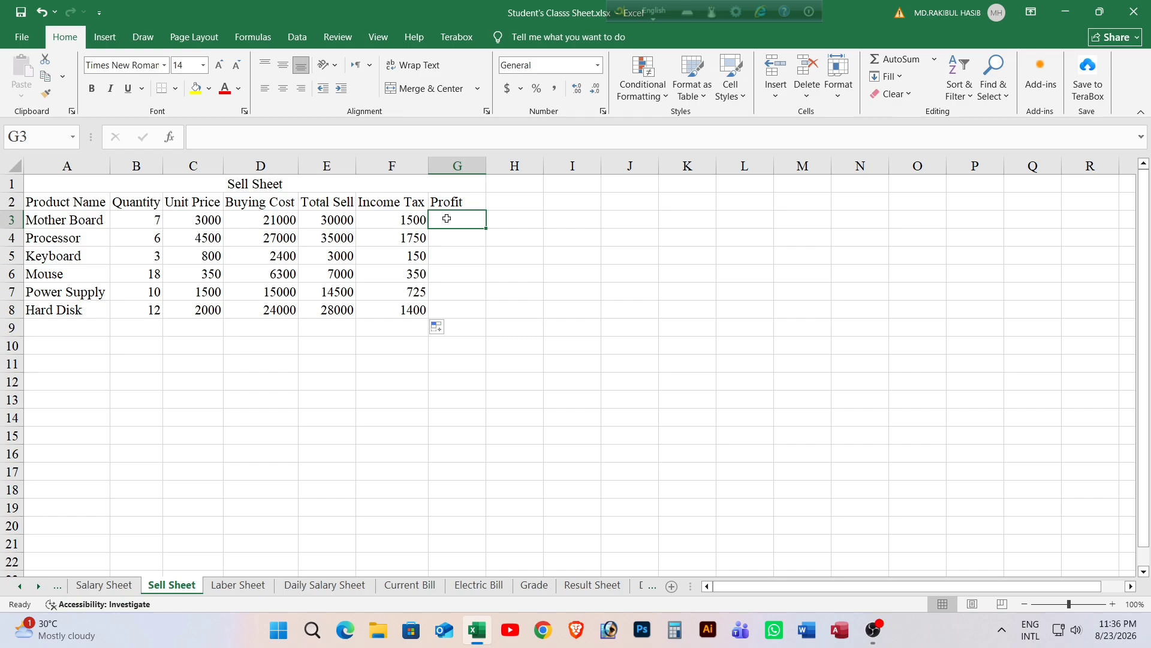
type("=")
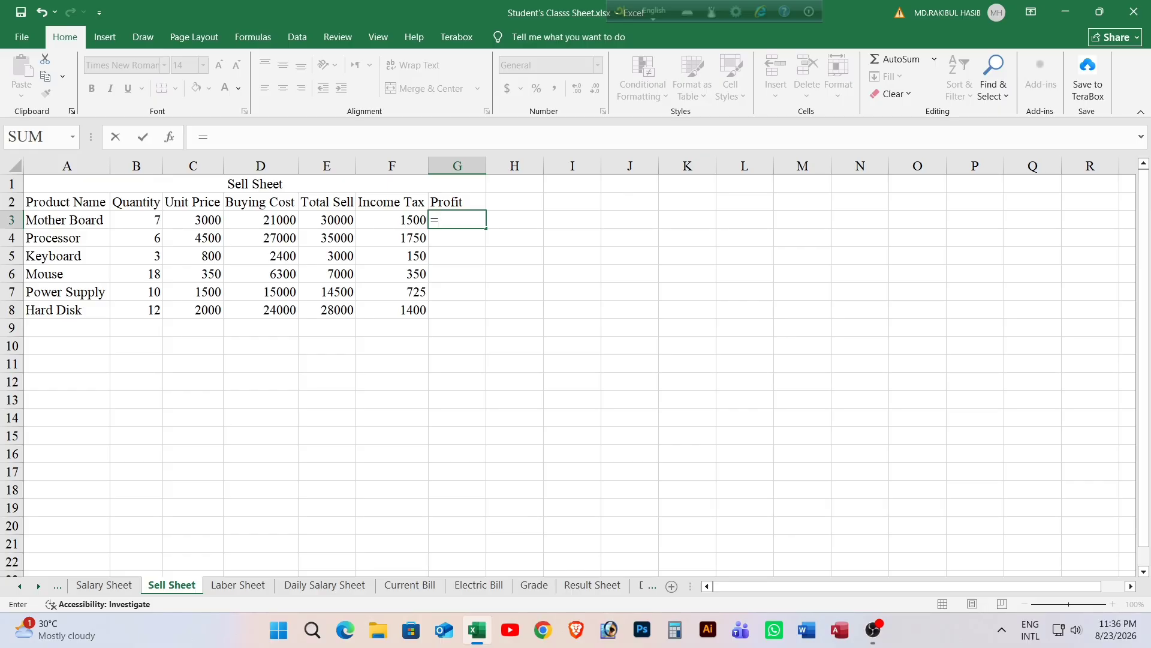
left_click(329, 218)
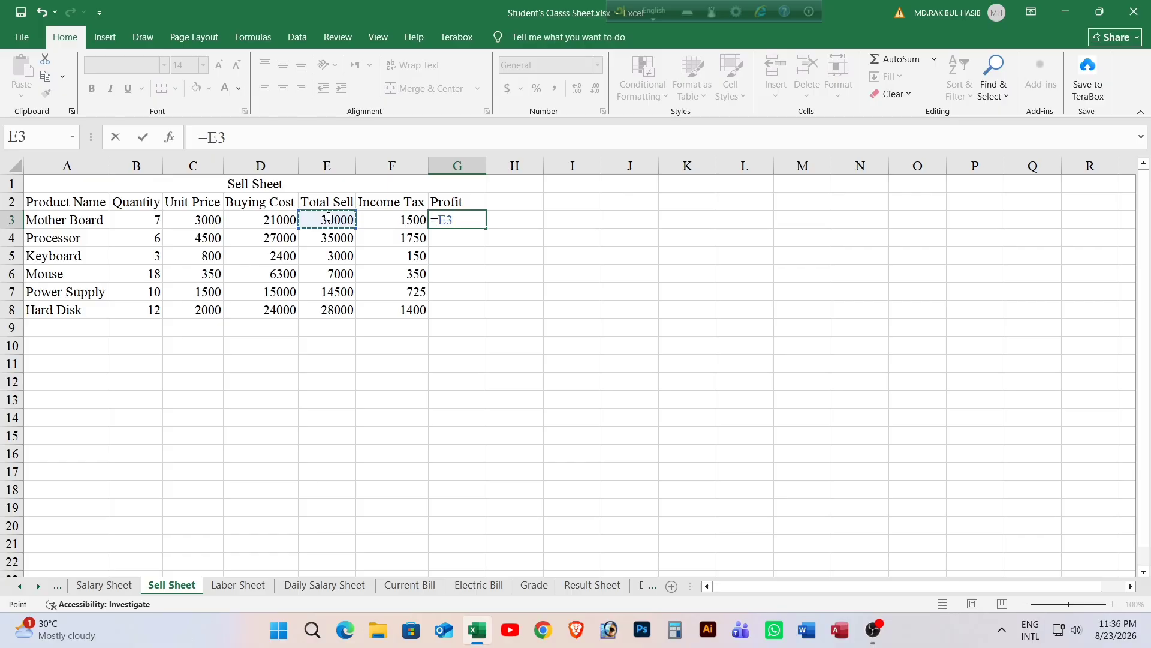
type("-(")
left_click(282, 220)
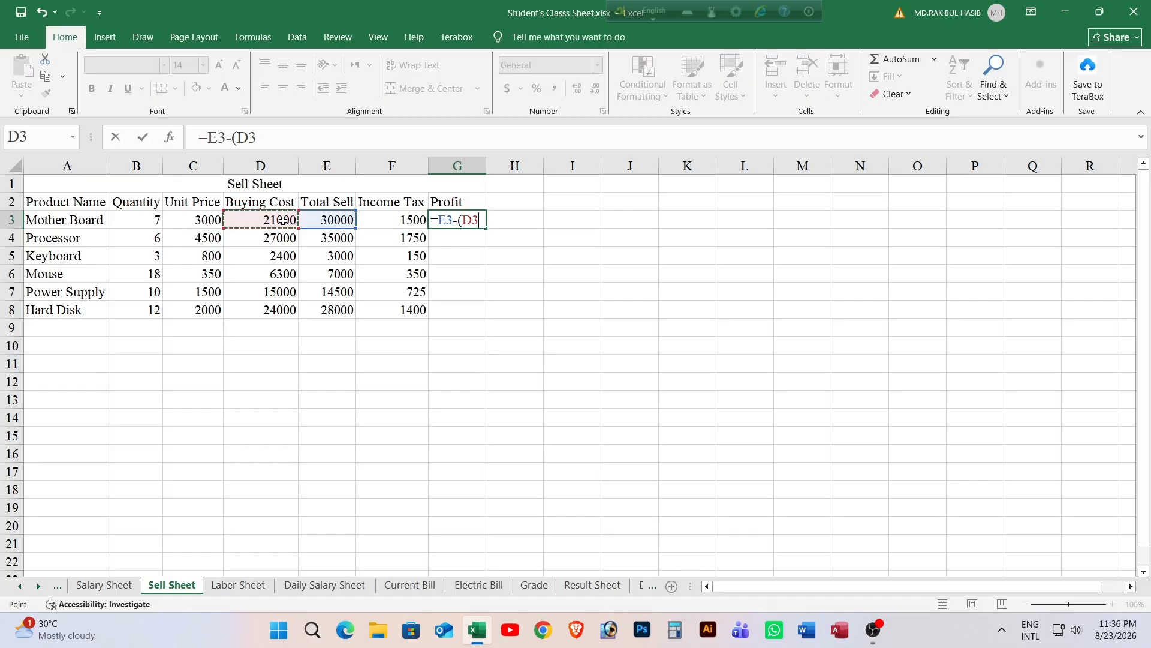
type("+")
left_click(381, 221)
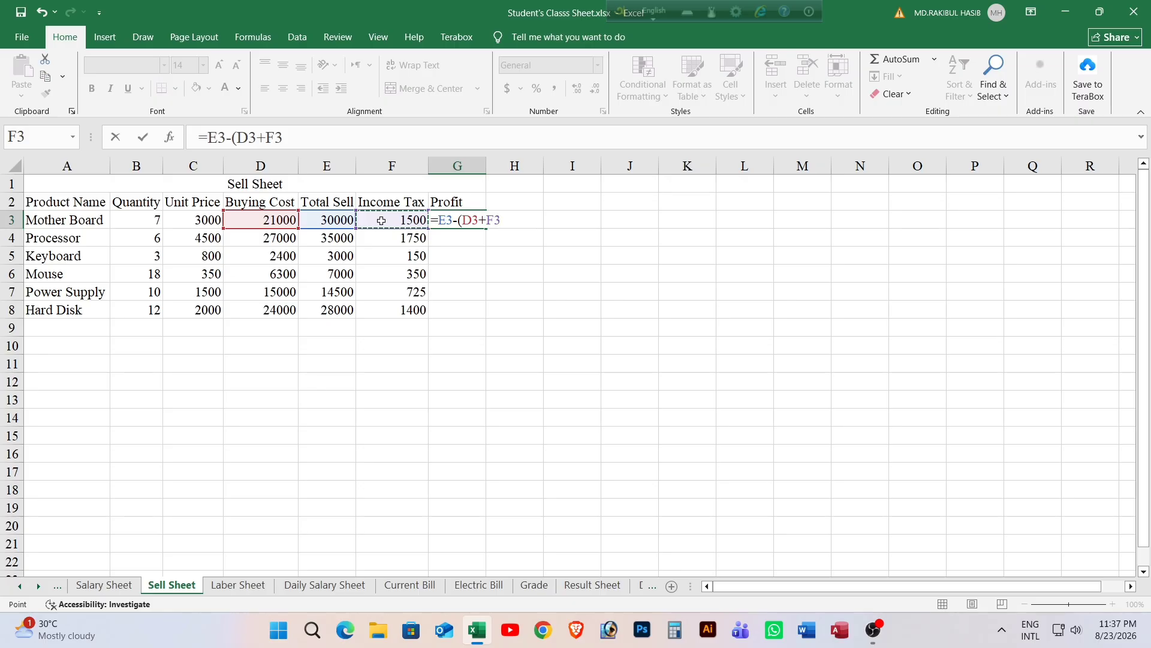
type(")")
key("Return")
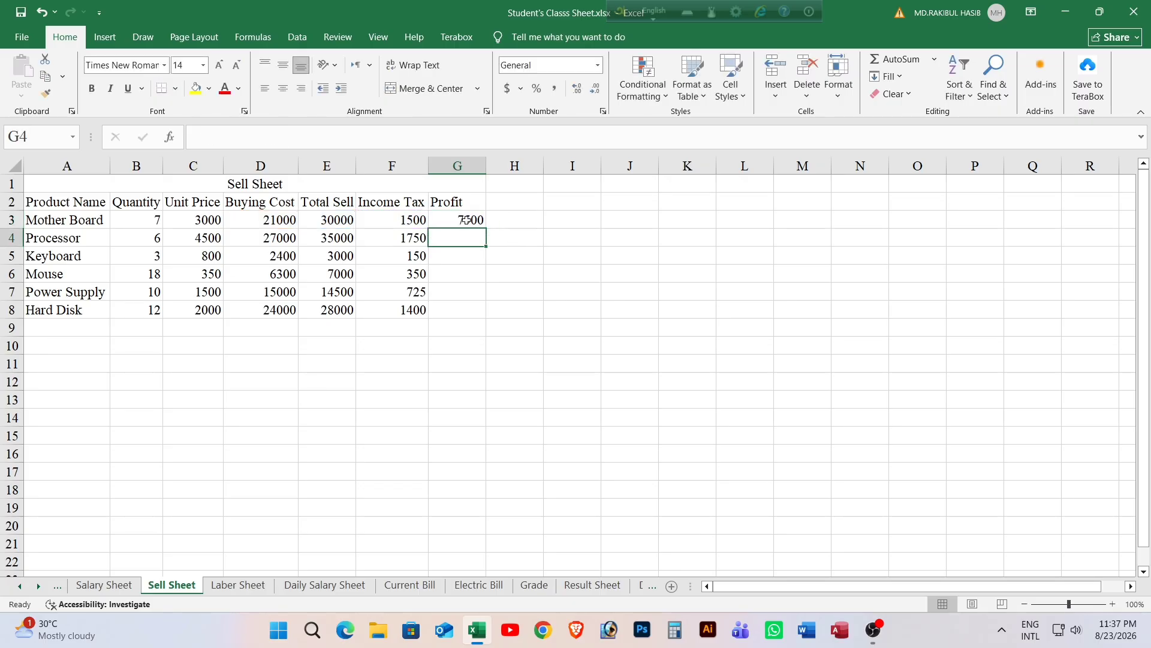
Fill the Profit formula from G3 down to G8 for all products.
left_click(466, 220)
left_click_drag(486, 228, 481, 320)
left_click(465, 223)
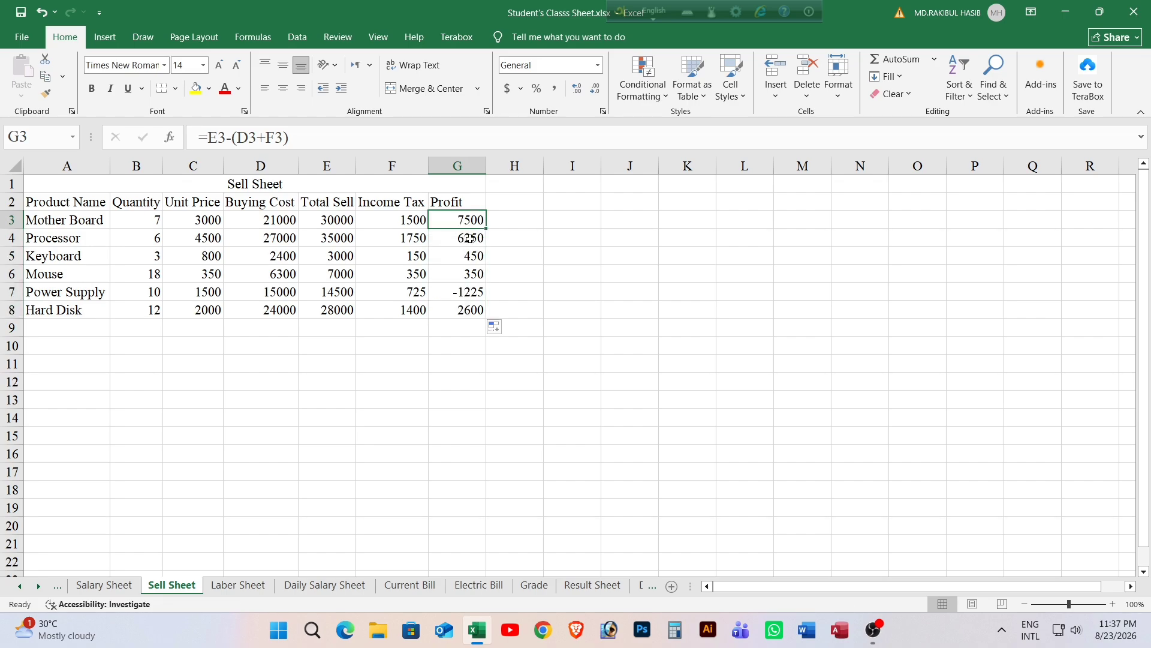
Check the filled Profit formulas for the Processor, Keyboard and Power Supply rows.
left_click(470, 239)
left_click(466, 259)
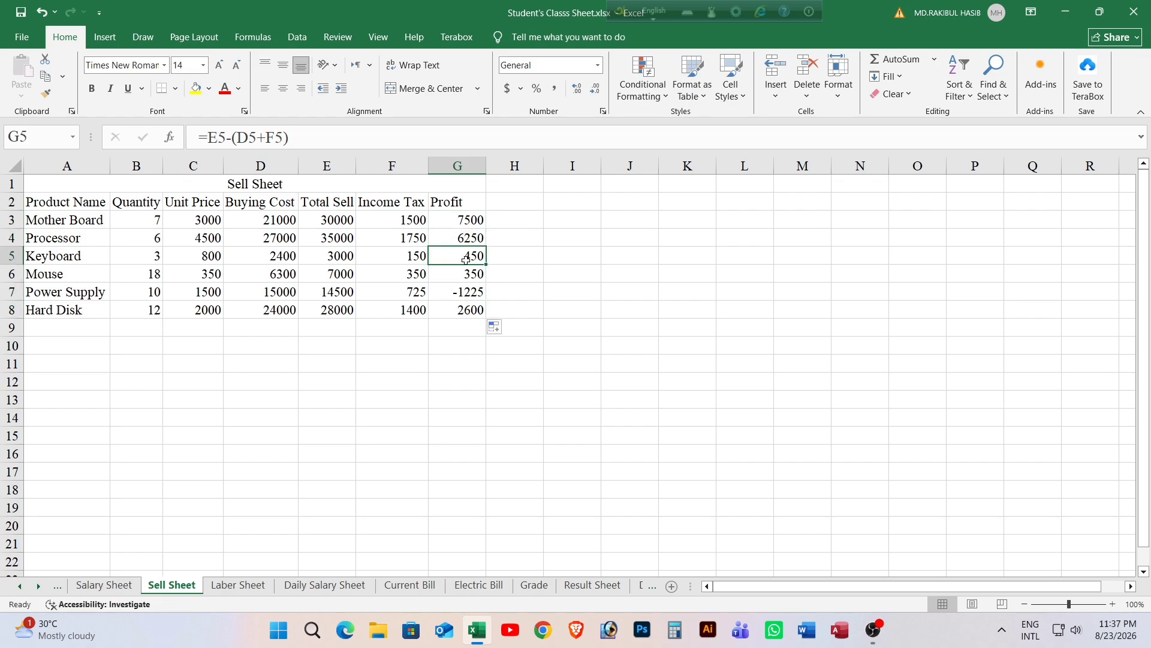
left_click(452, 298)
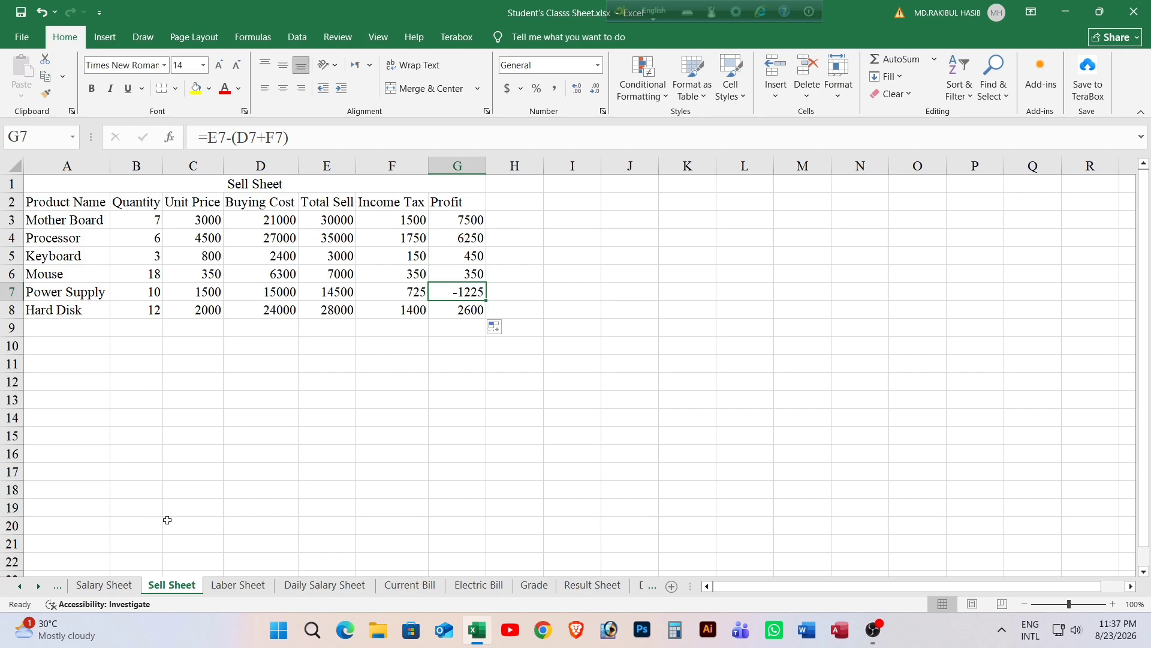
On the Laber Sheet, calculate Over Time in C3 with the formula =B3-8 and fill it down to C11.
left_click(245, 583)
left_click(205, 453)
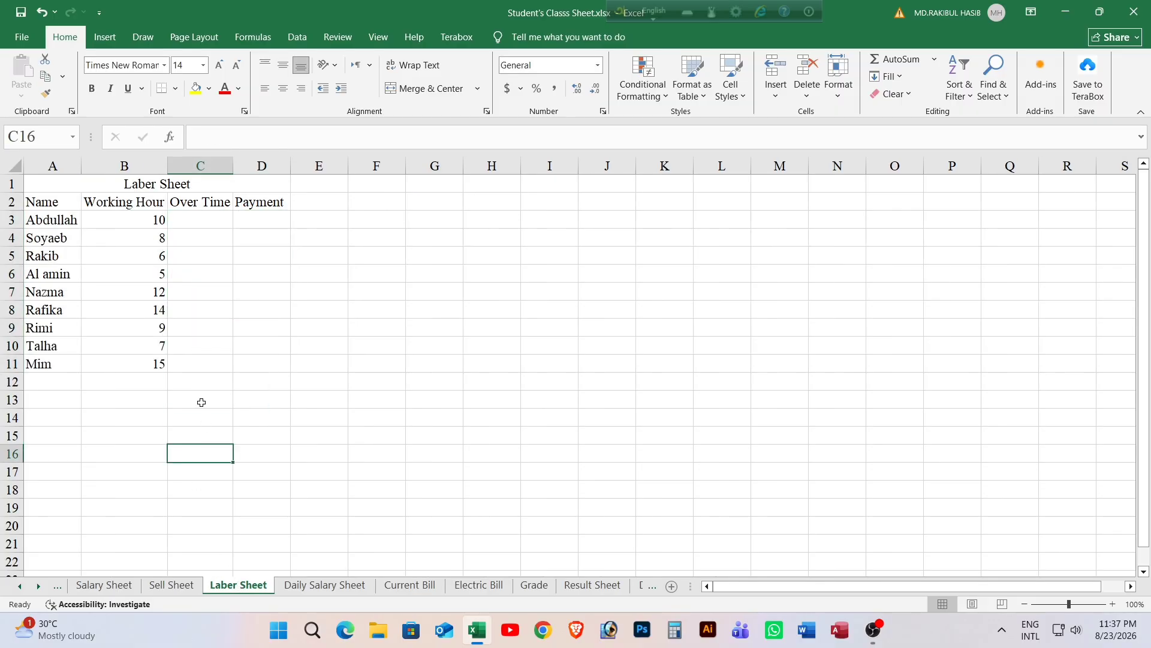
left_click(187, 227)
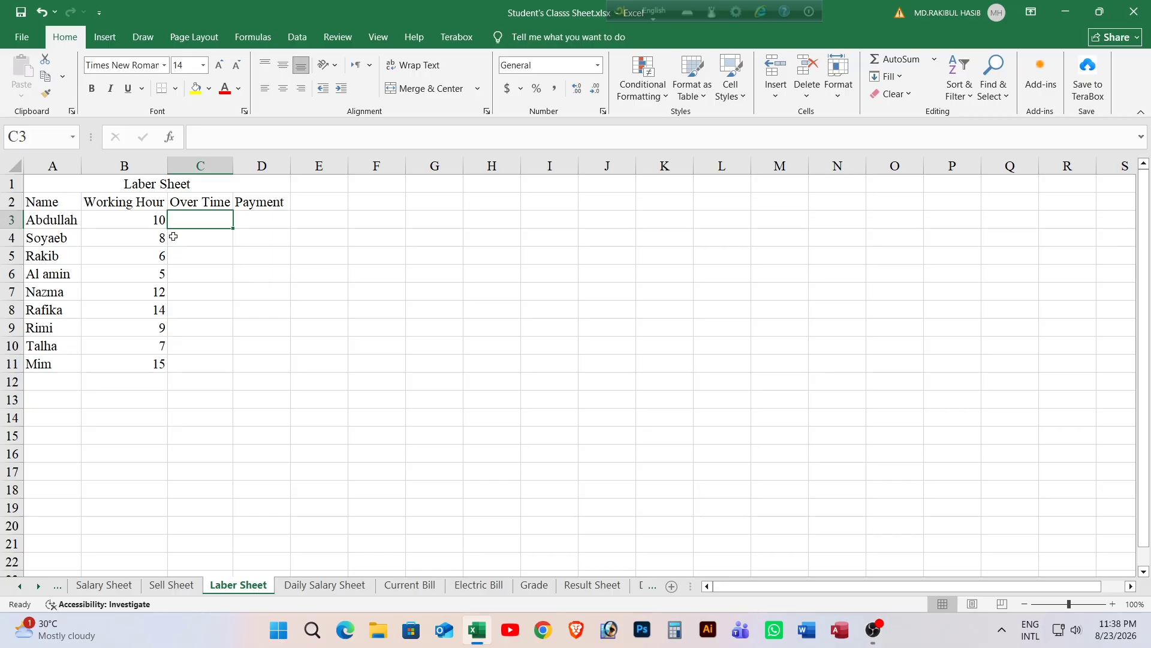
type("=")
left_click(149, 220)
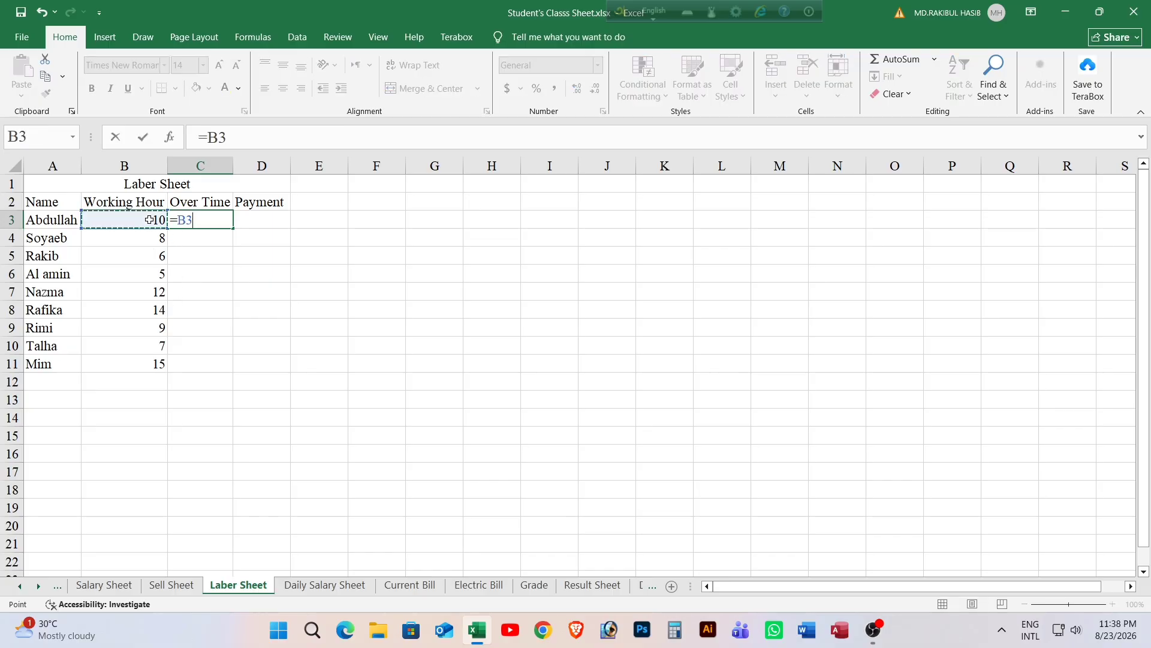
type("-8")
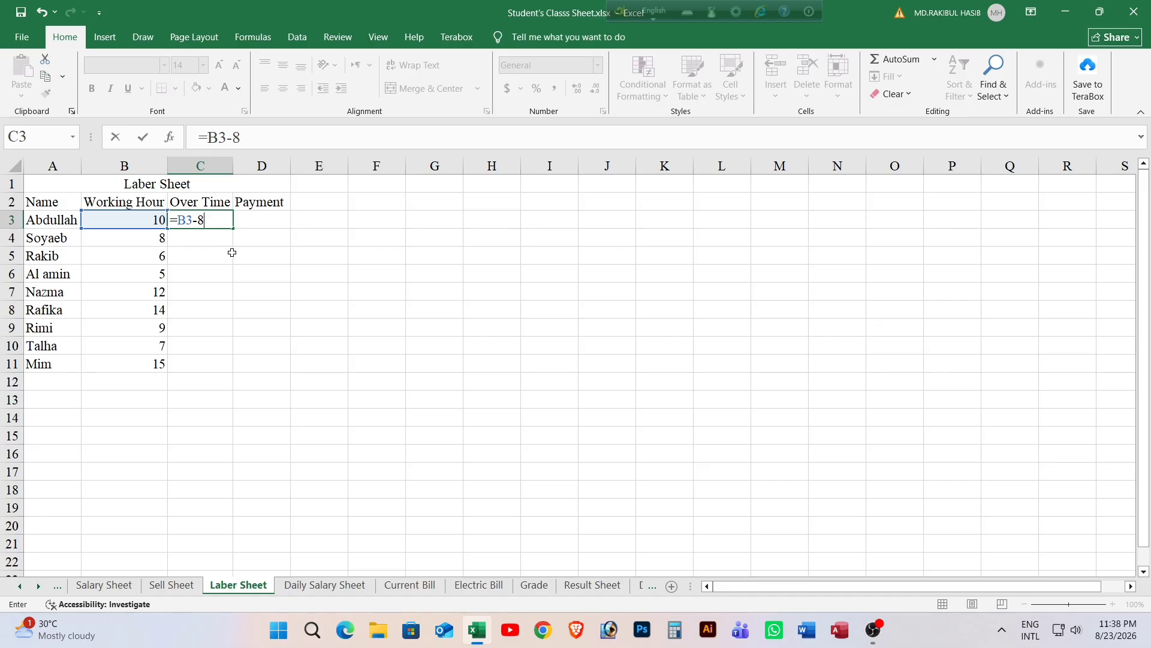
key("Return")
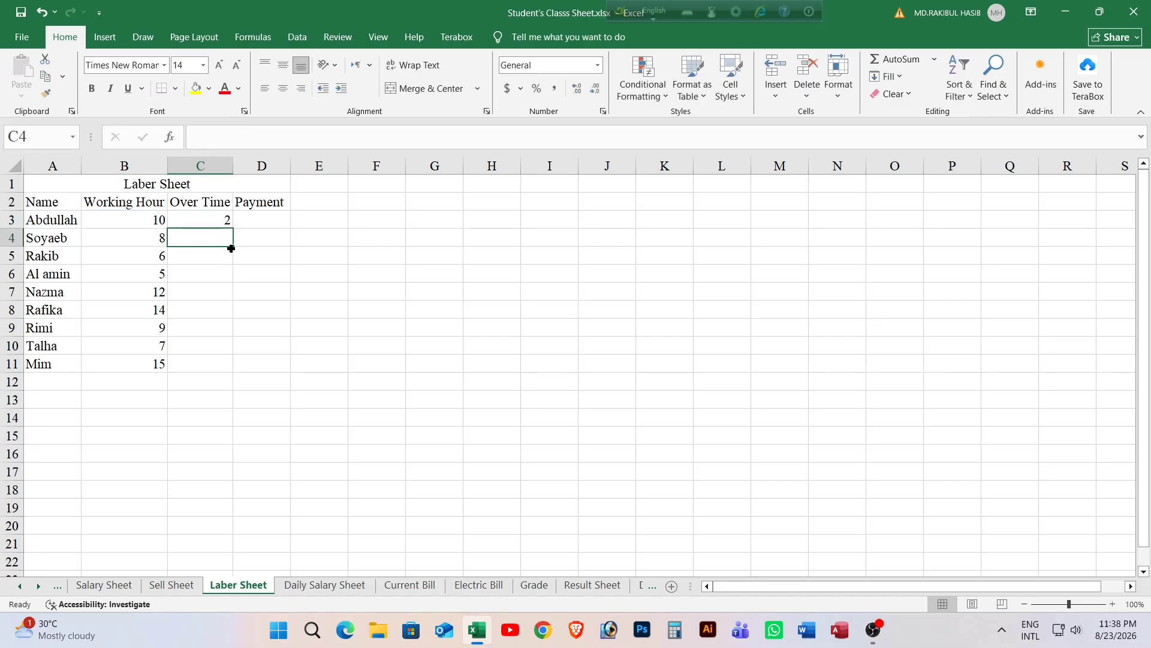
left_click(207, 223)
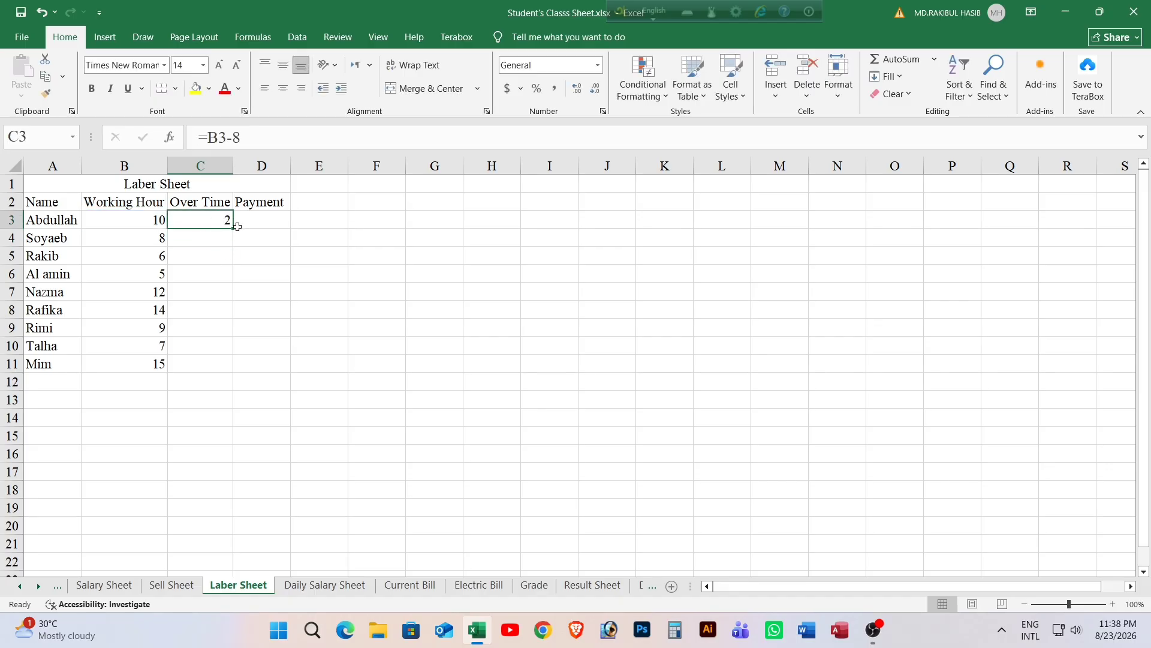
left_click_drag(234, 232, 234, 367)
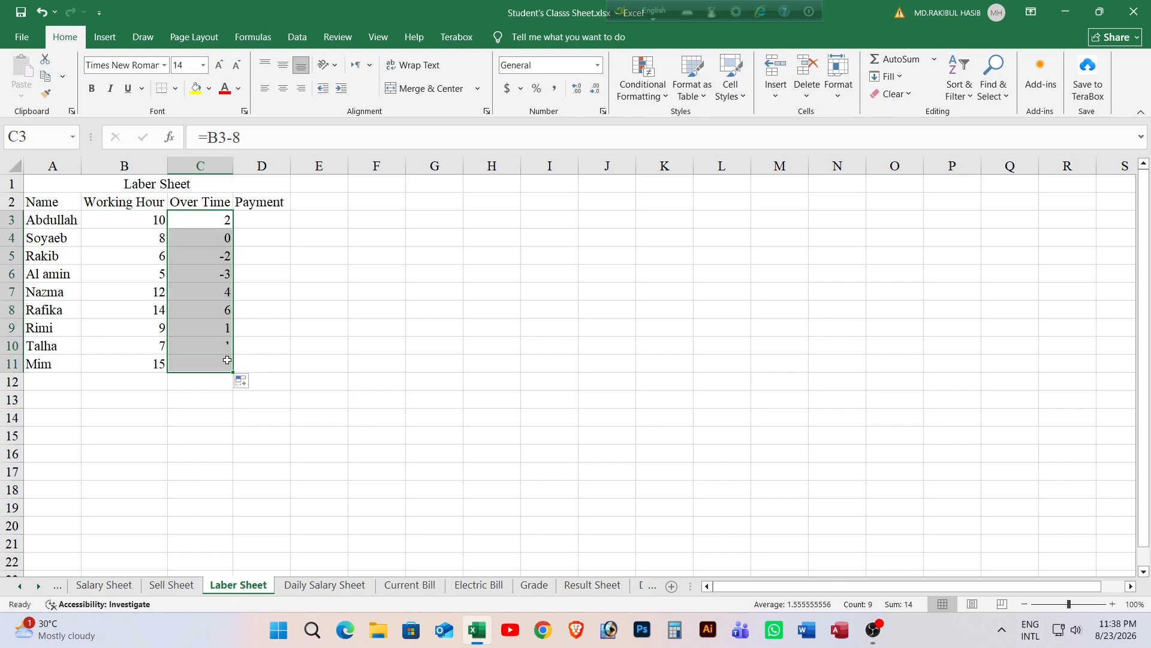
Replace the negative Over Time values in C5, C6 and C10 with 0.
left_click(203, 258)
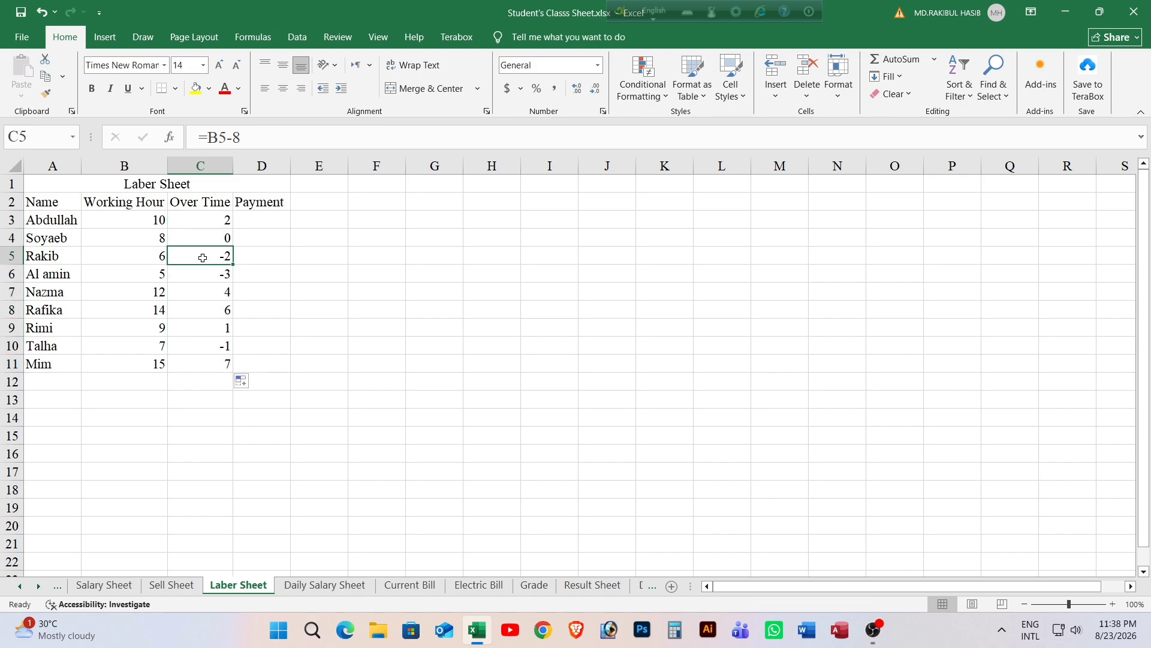
type("0")
key("Return")
type("00")
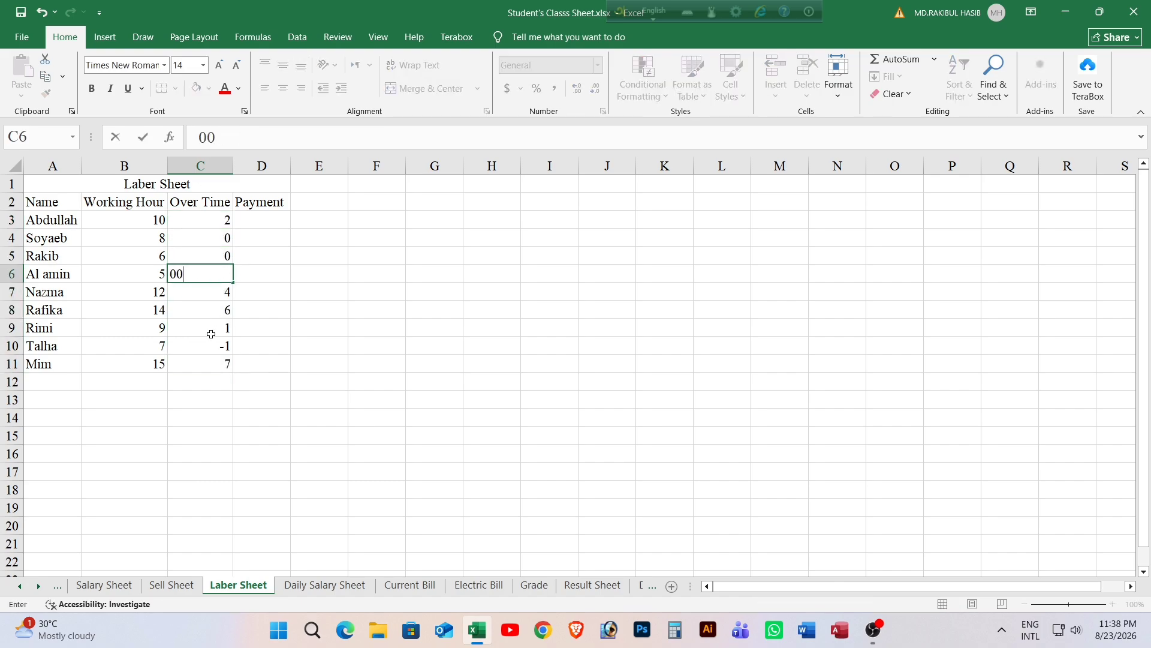
key("BackSpace")
left_click(211, 350)
type("0")
left_click(262, 329)
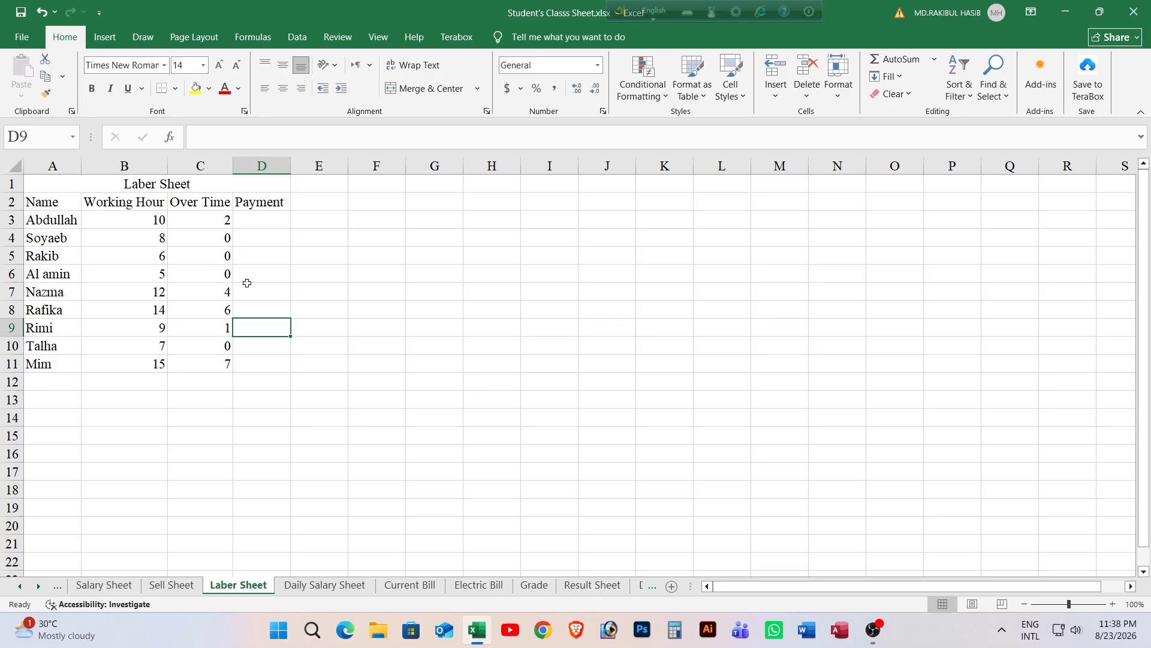
Calculate the first worker's Payment in D3 with the formula =IF(C3>0,C3*60+8*40,B3*40).
left_click(271, 221)
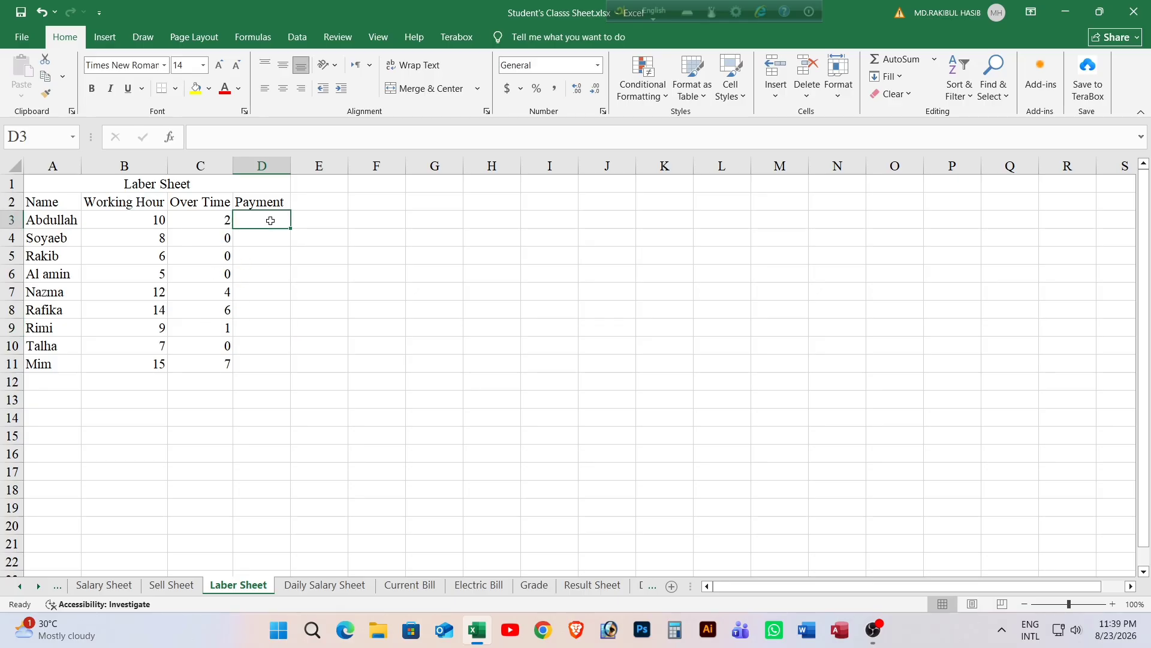
type("=")
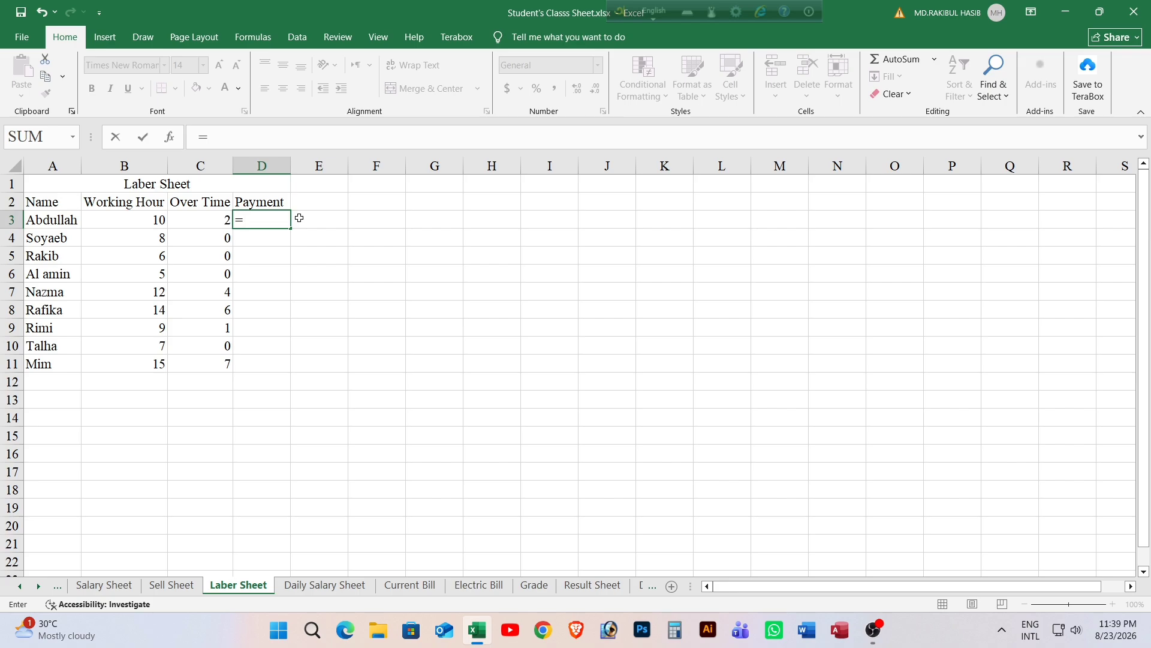
type("if")
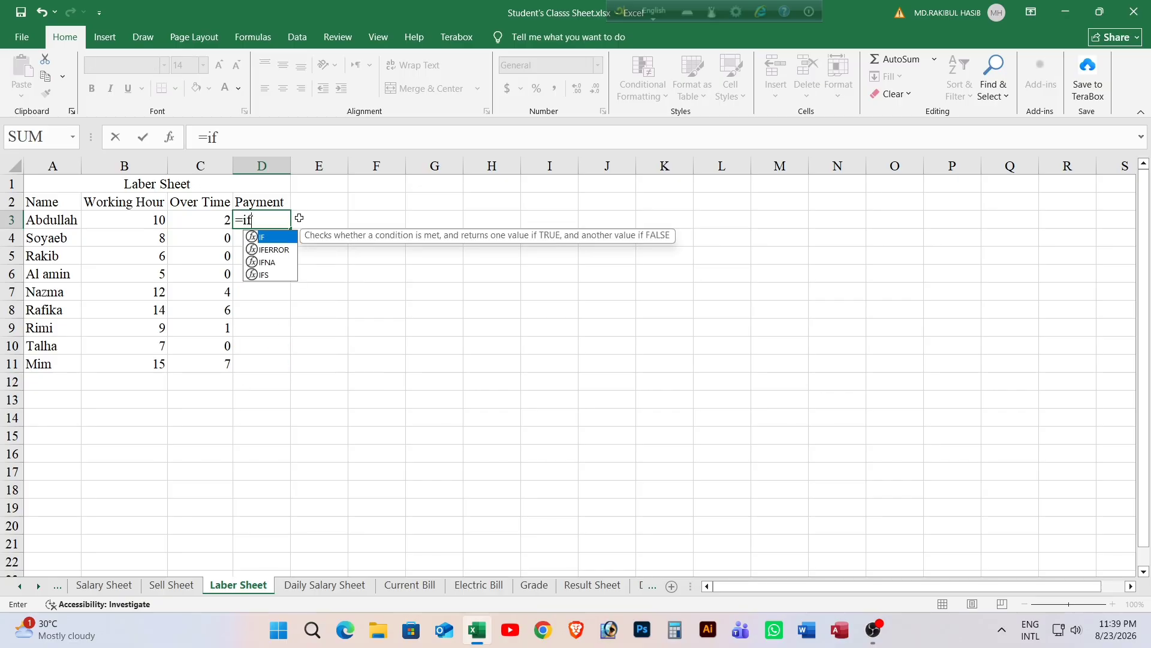
type("(")
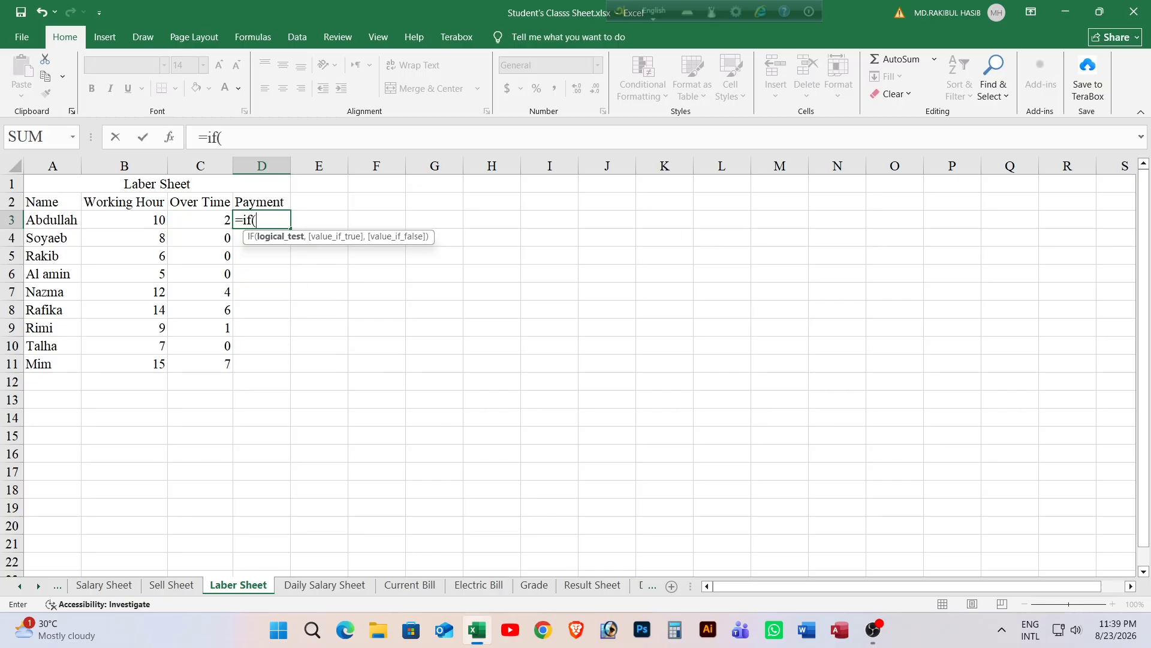
left_click(204, 221)
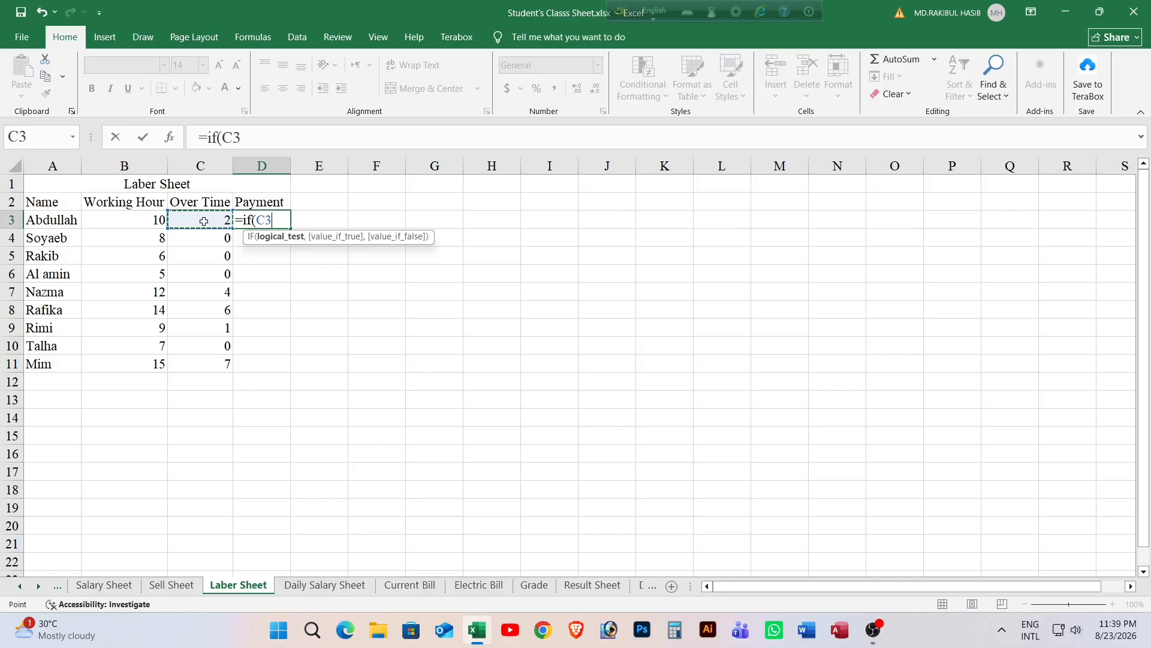
type(">0,")
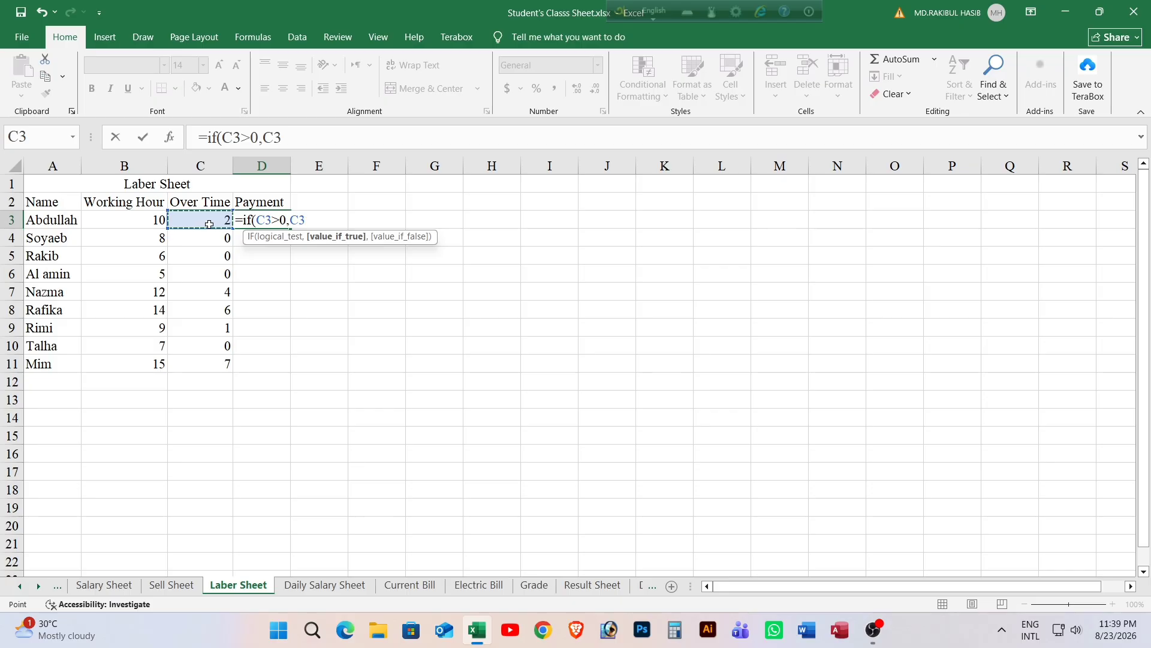
type("*60+")
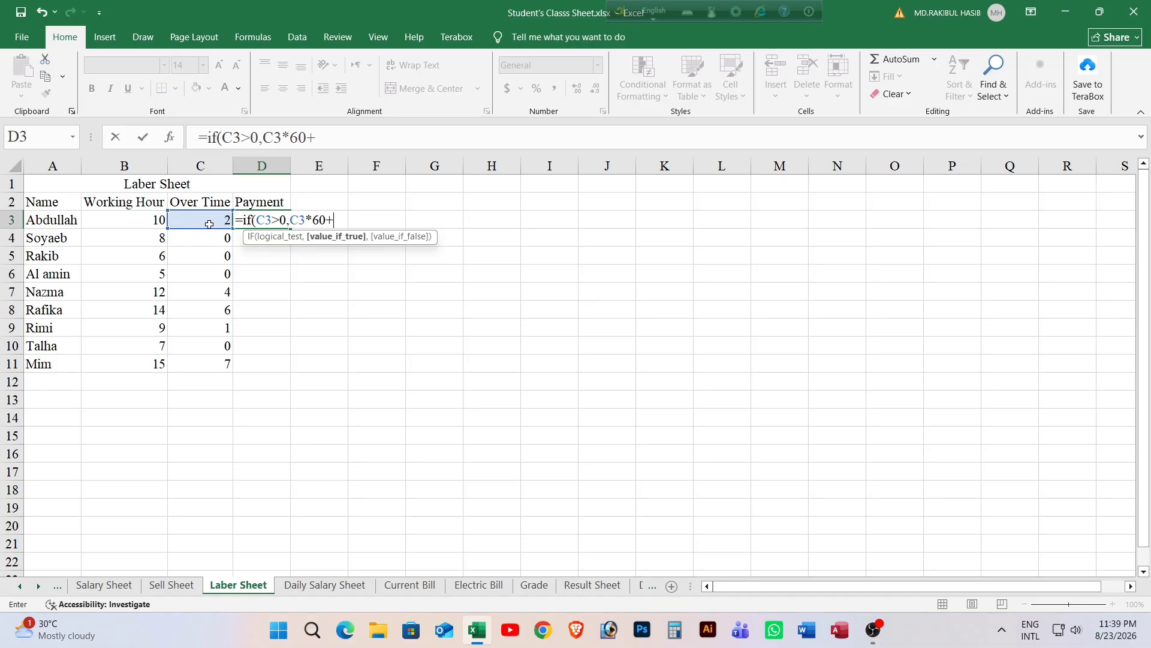
type("8")
type("*")
type("50")
key("BackSpace")
key("BackSpace")
type("40,")
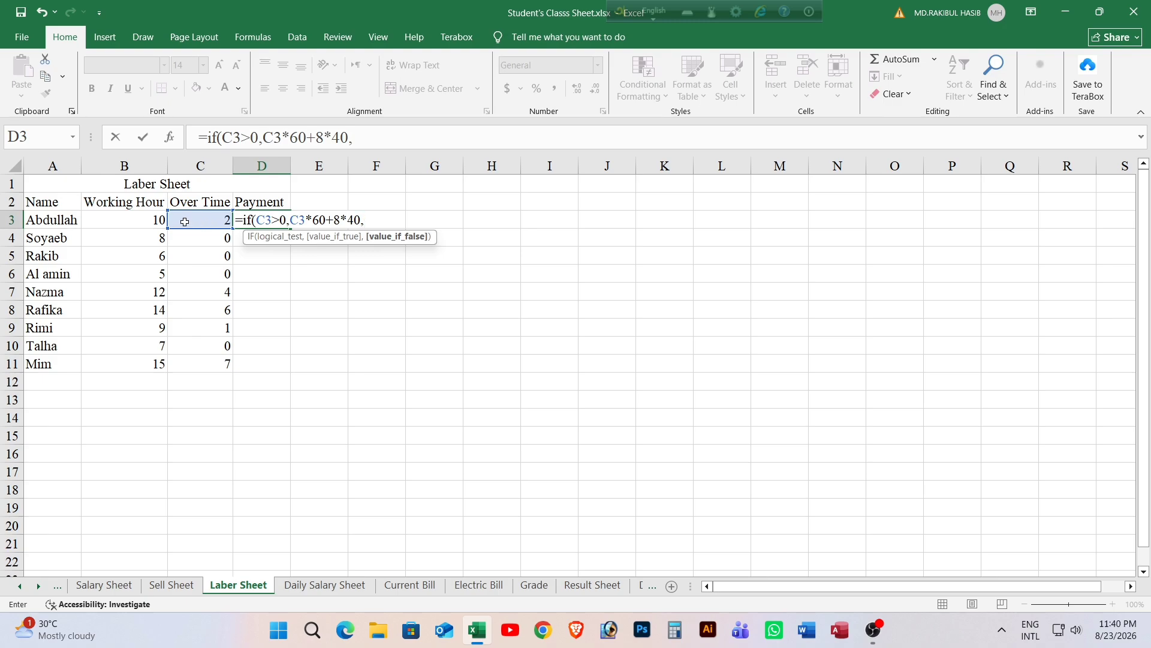
left_click(120, 216)
type("*")
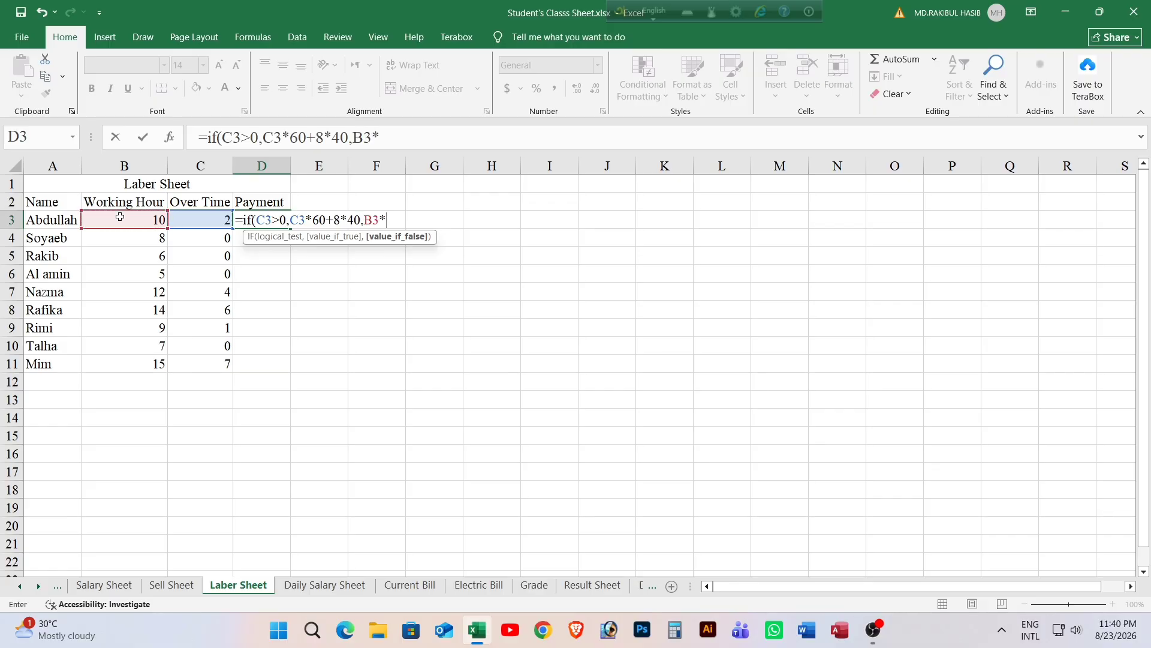
type("40")
type(")")
key("Return")
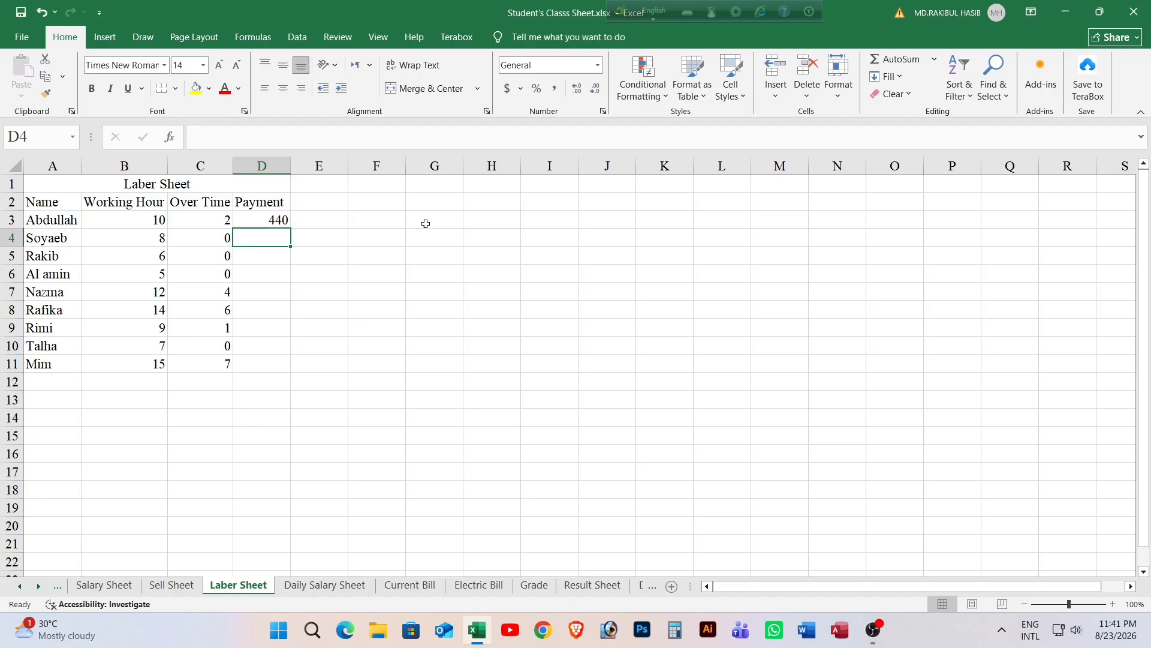
Fill the Payment formula from D3 down to D11 for all workers.
left_click(277, 220)
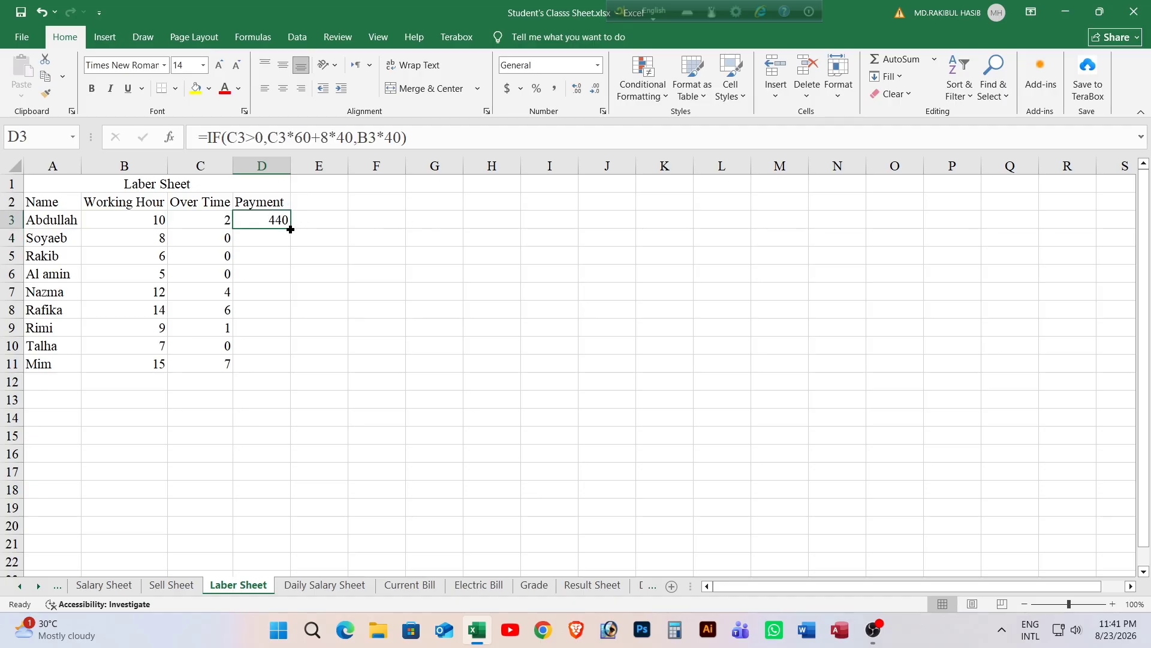
left_click_drag(290, 229, 290, 380)
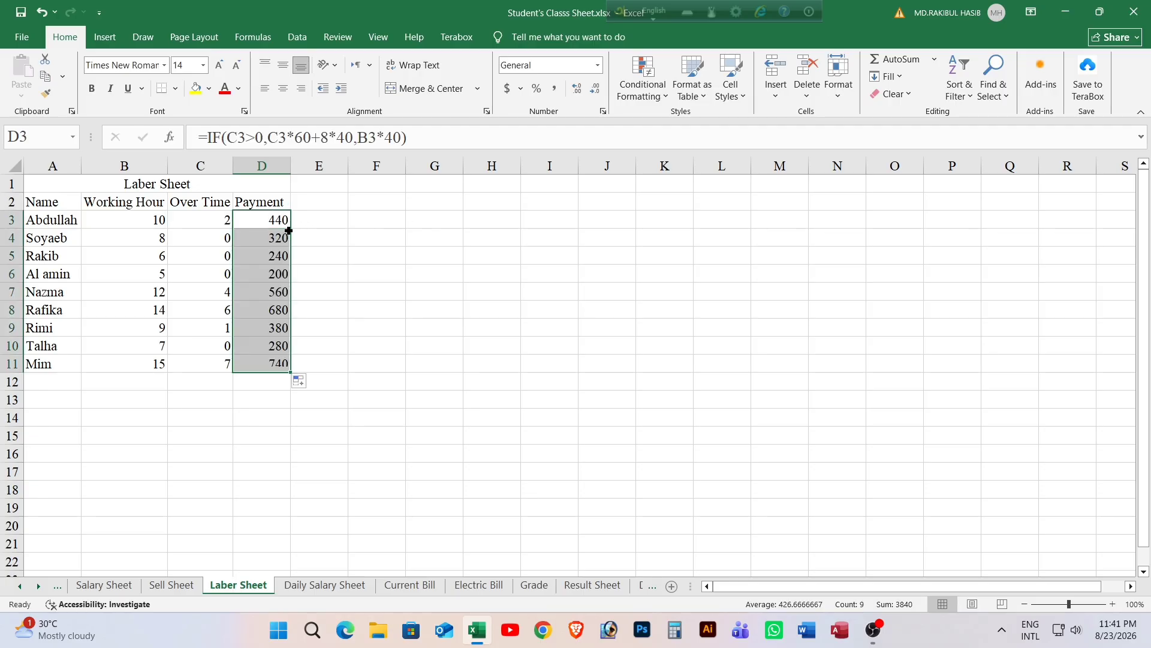
left_click(342, 275)
Compare the Payment formulas in D3, D4 and D5.
left_click(262, 225)
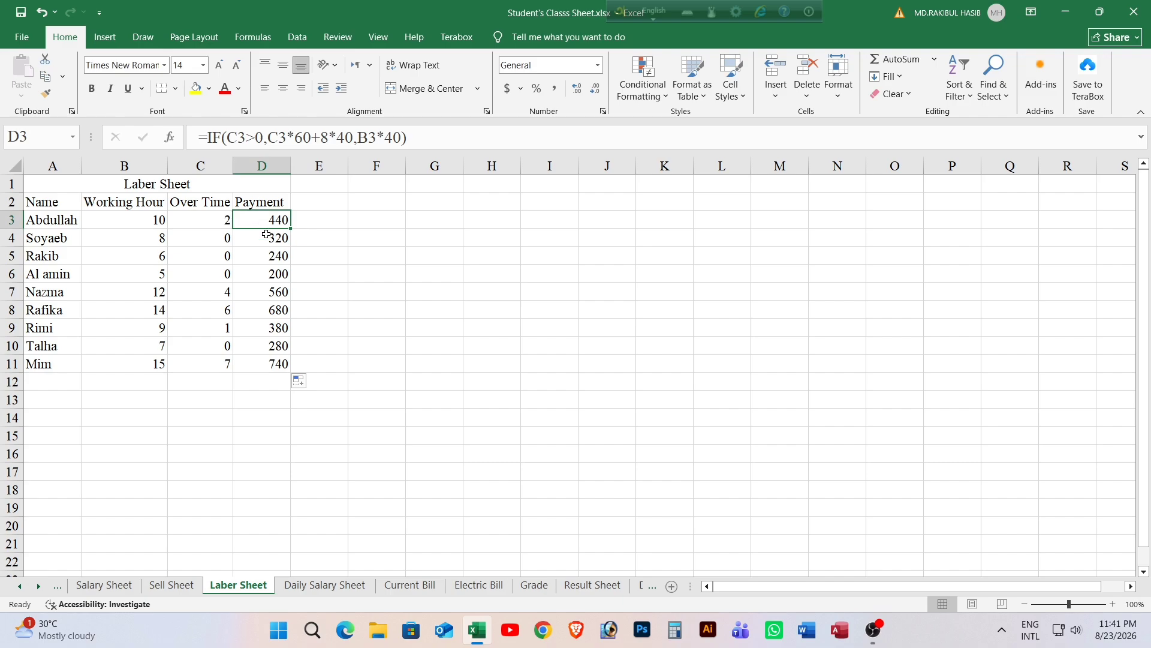
left_click(281, 238)
left_click(267, 226)
left_click(264, 237)
left_click(258, 256)
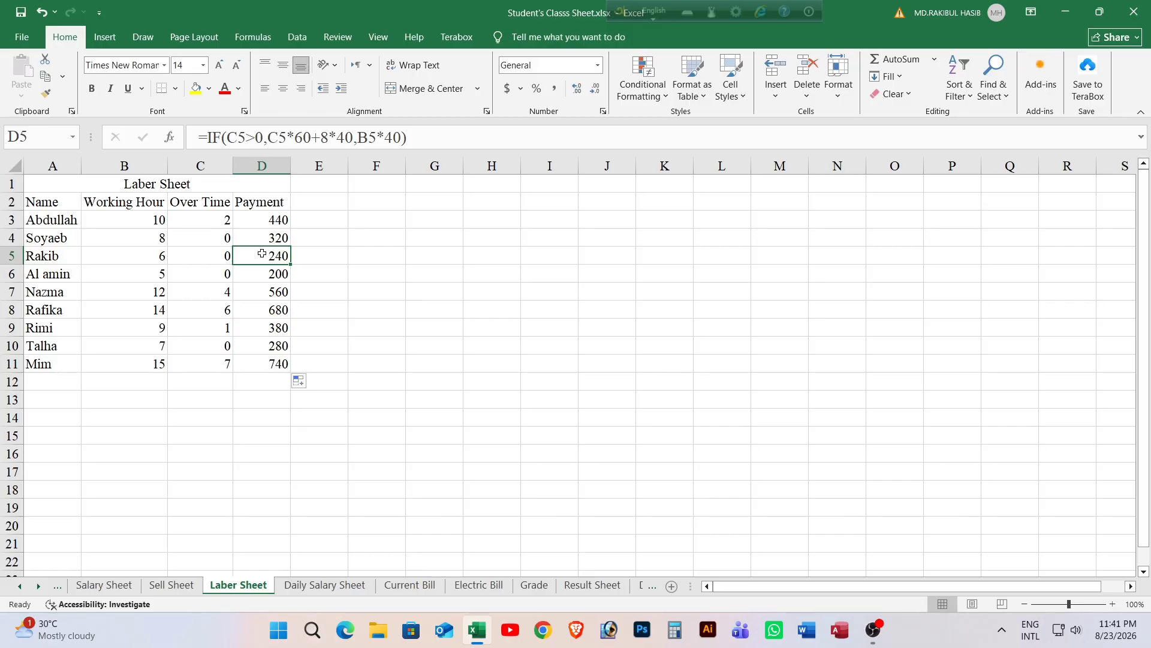
left_click(271, 221)
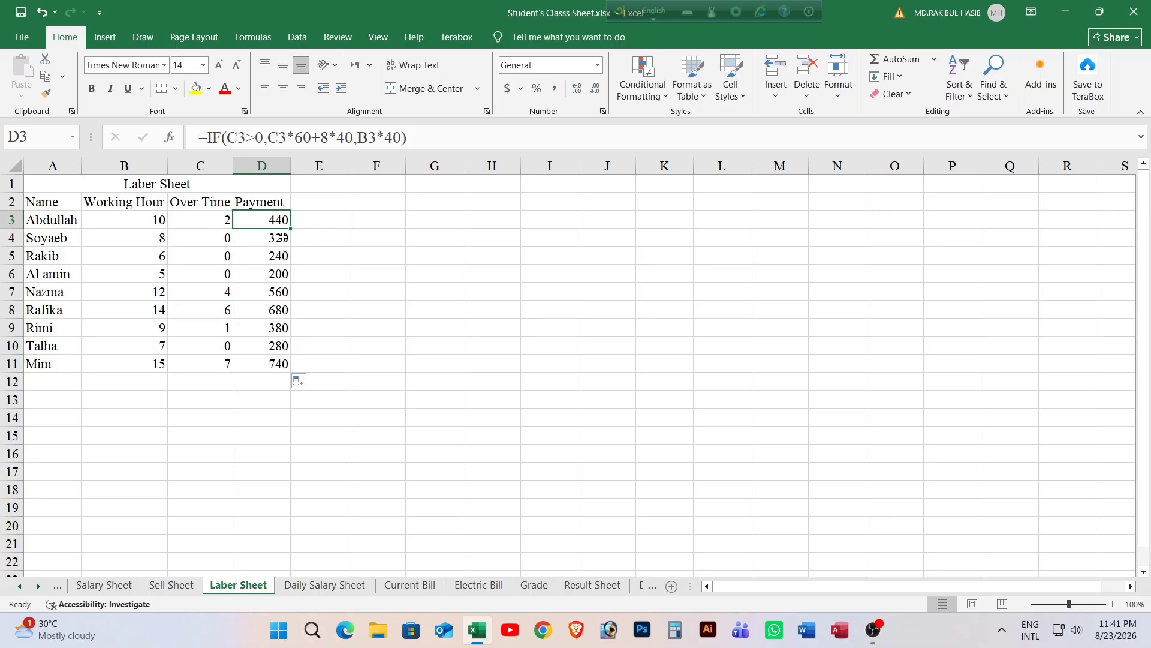